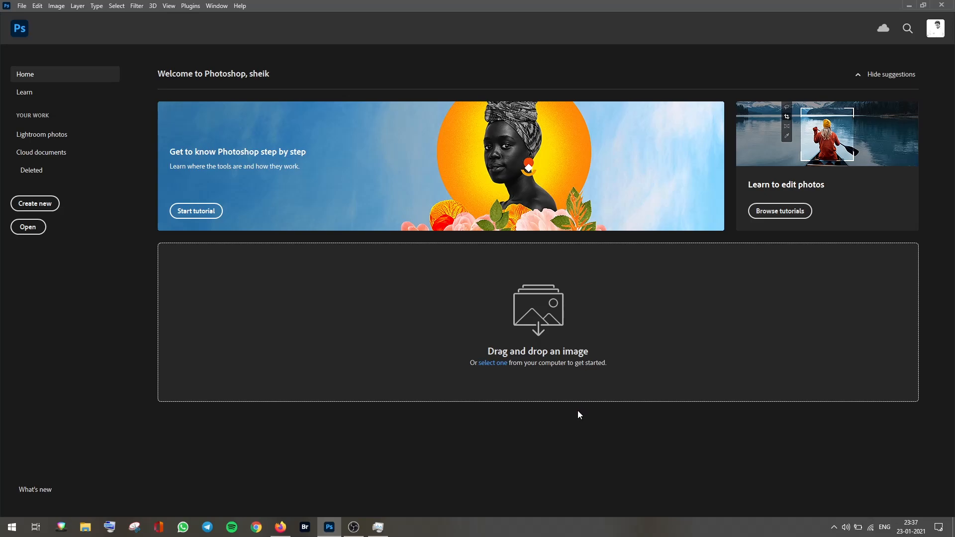
Step: Create a new 12 × 12 inch, 300 ppi document from the recent presets after browsing the preset categories
left_click(47, 208)
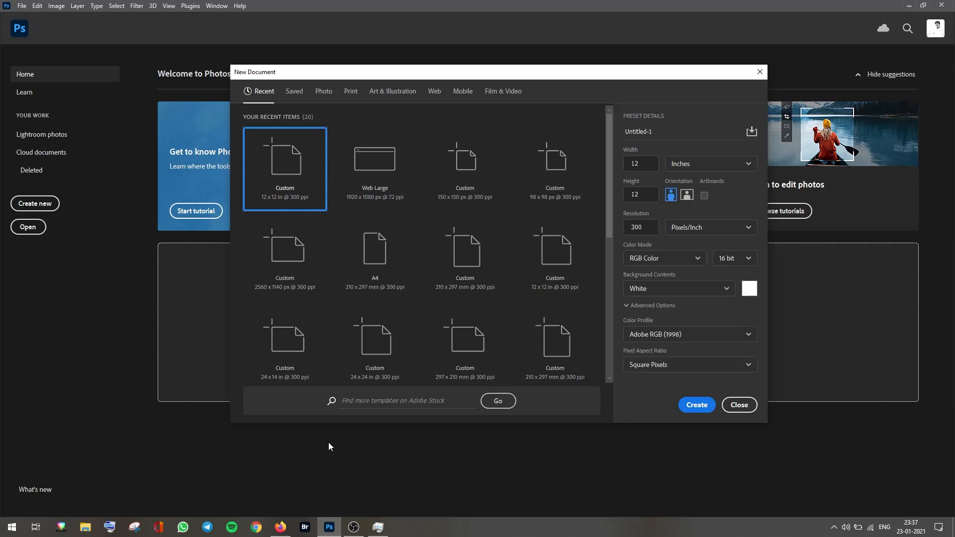
left_click(324, 95)
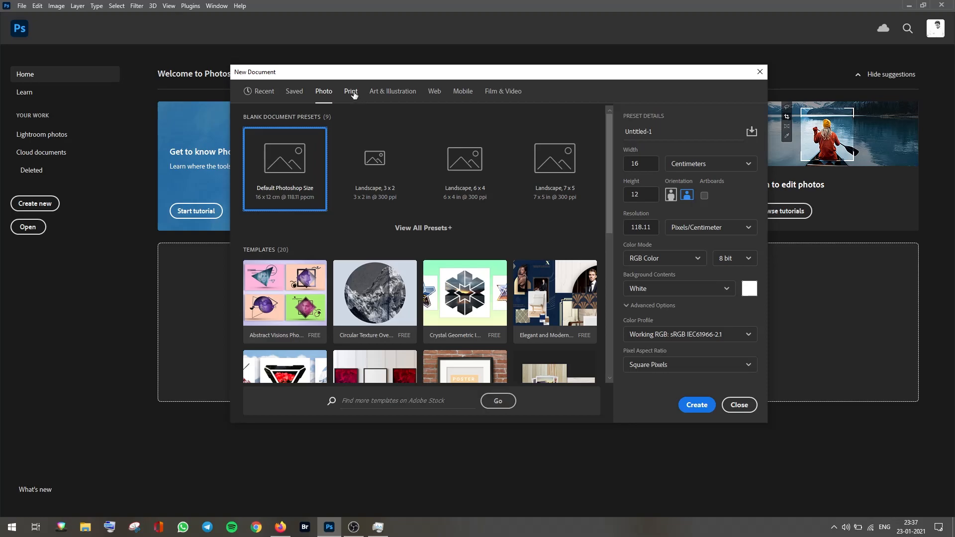
left_click(350, 91)
left_click(393, 91)
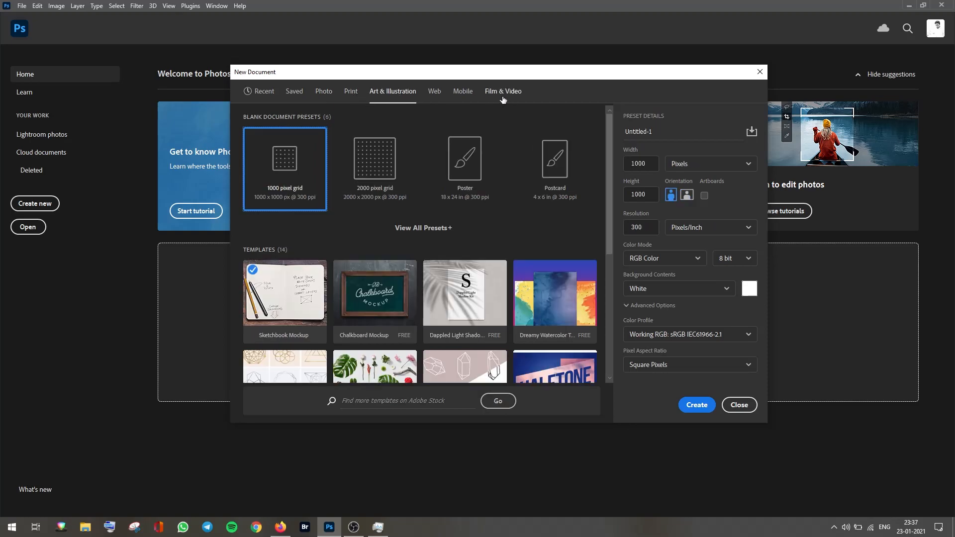
left_click(434, 92)
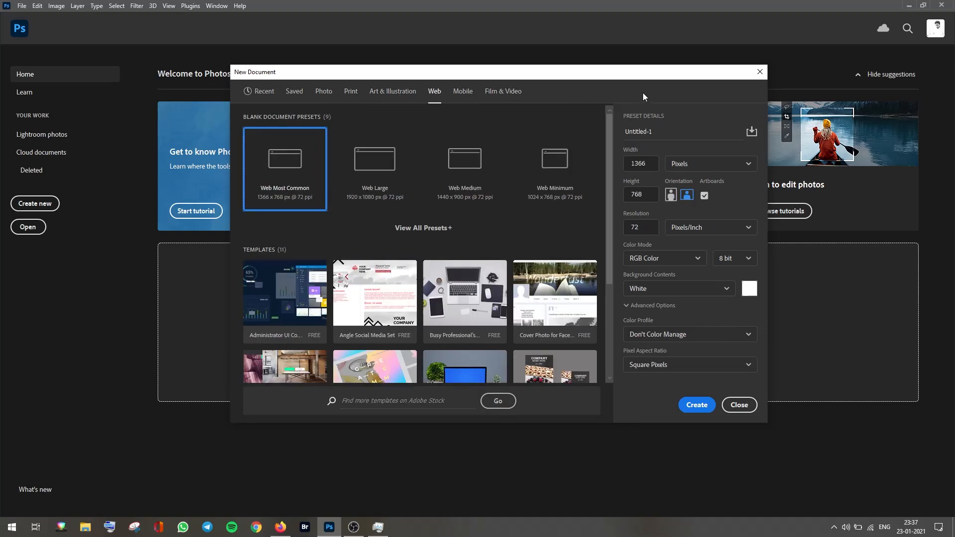
left_click(394, 95)
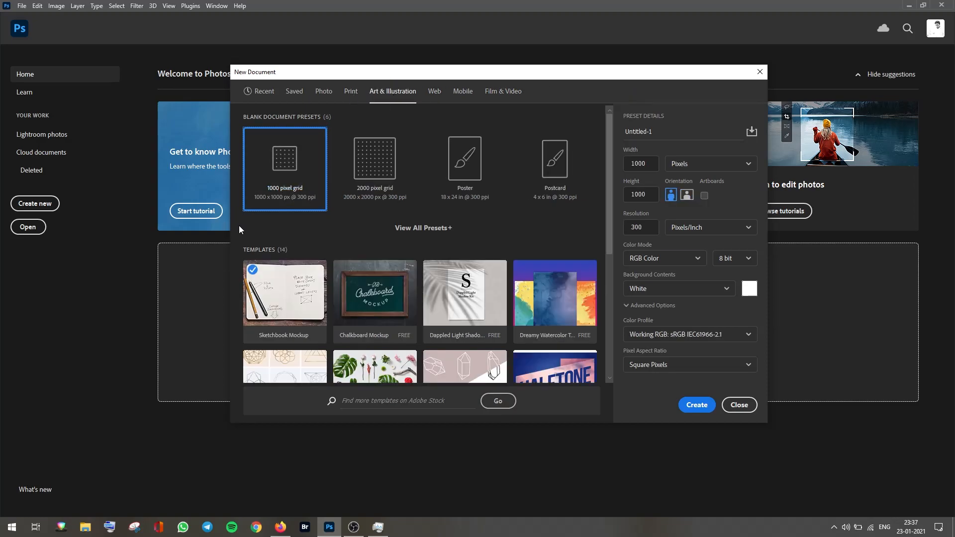
left_click(262, 92)
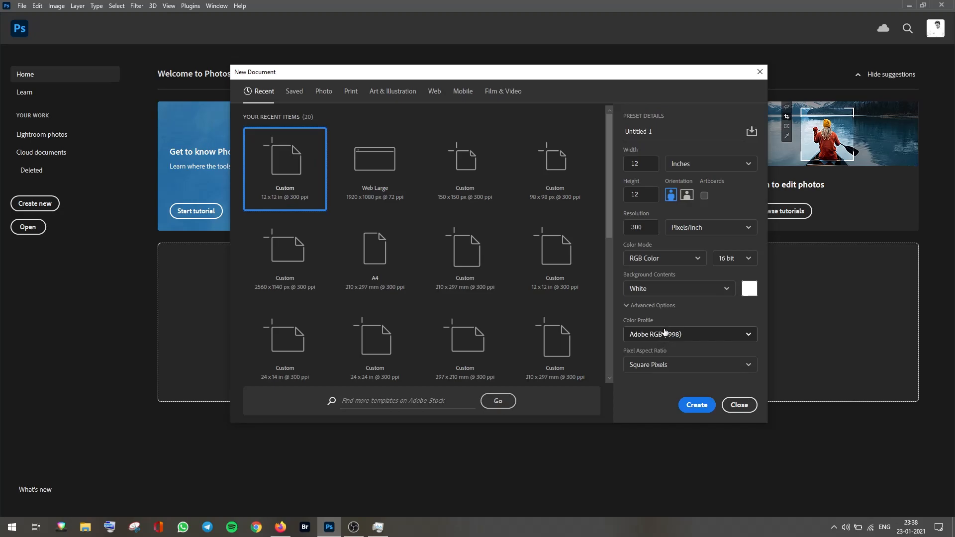
left_click(699, 406)
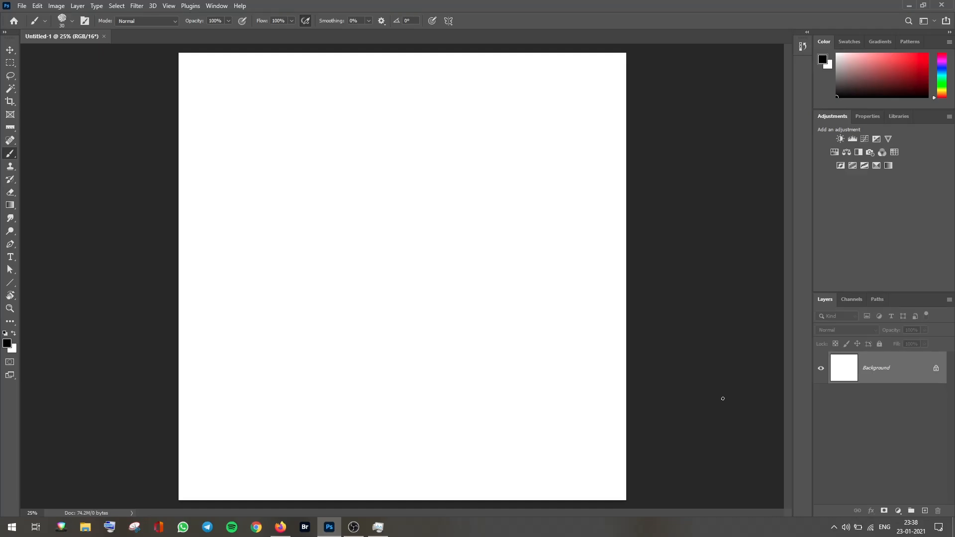
left_click(217, 6)
mouse_move(275, 29)
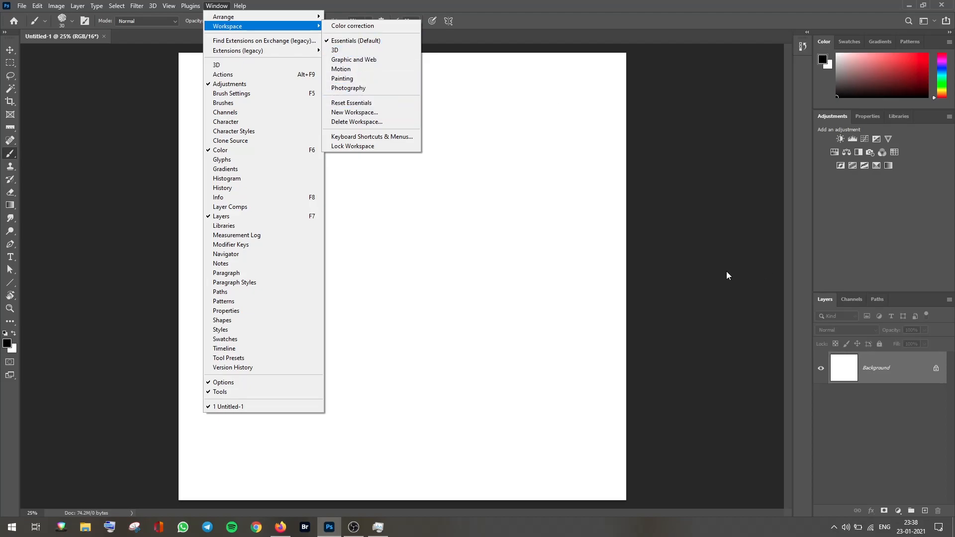
left_click(699, 386)
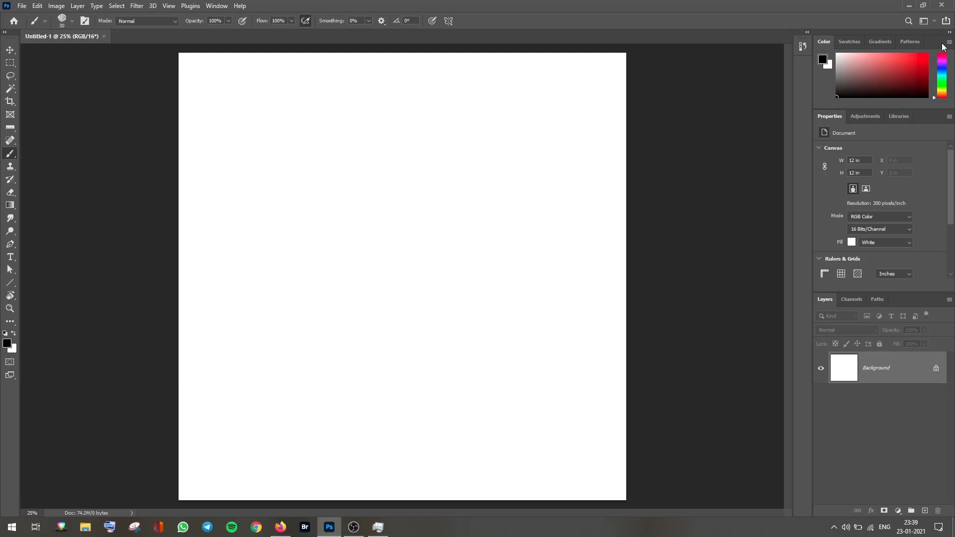
Step: Close the Color panel's tab group
left_click(948, 44)
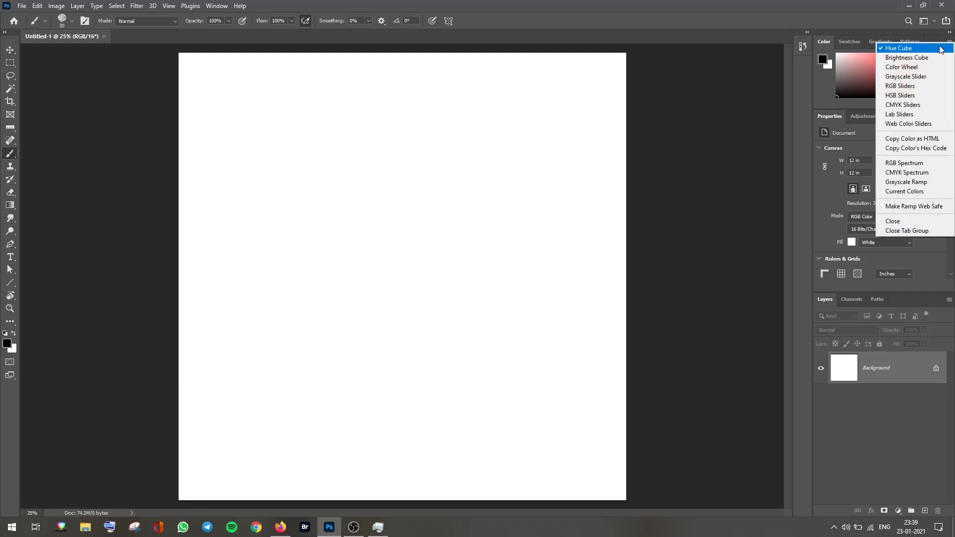
left_click(939, 231)
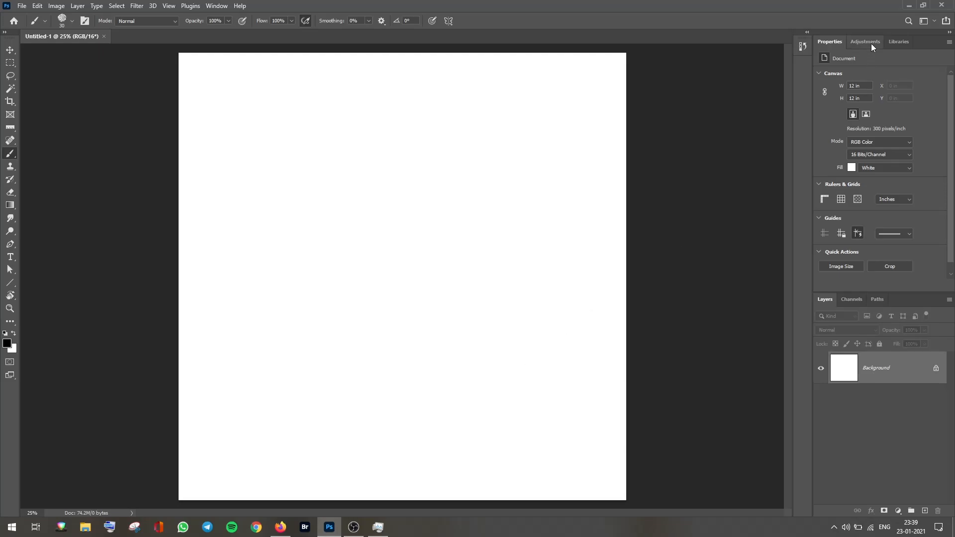
Step: Close the Libraries panel and move the Adjustments tab ahead of Properties
left_click(906, 43)
right_click(906, 43)
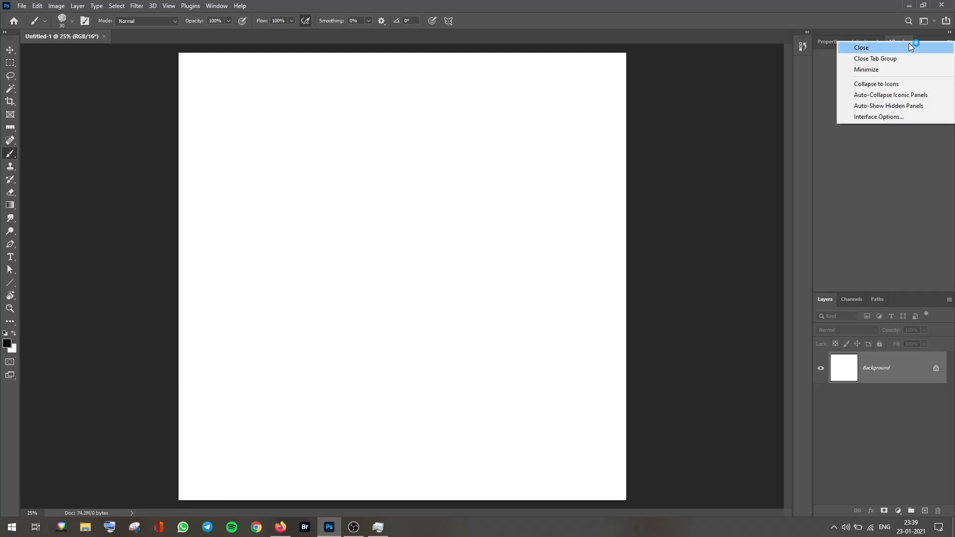
left_click(907, 46)
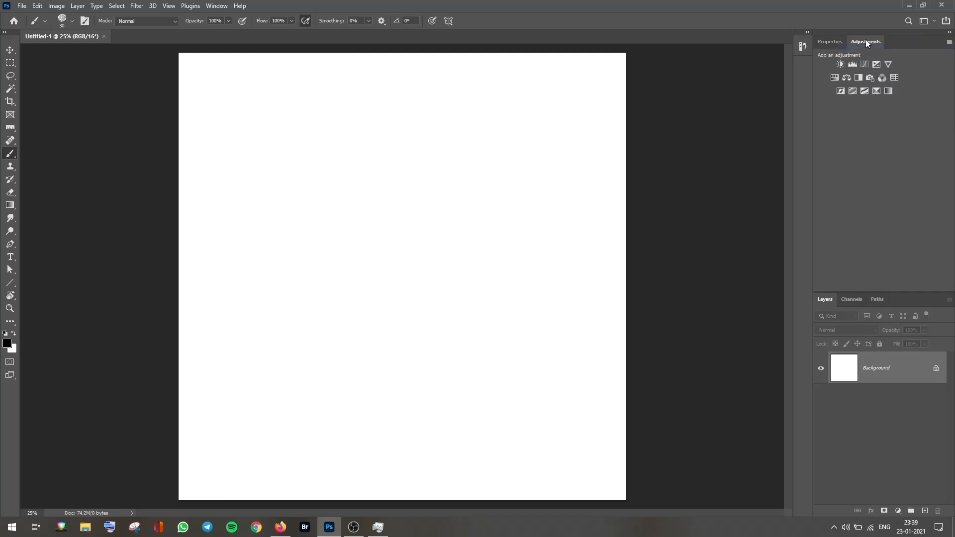
left_click_drag(842, 45, 833, 46)
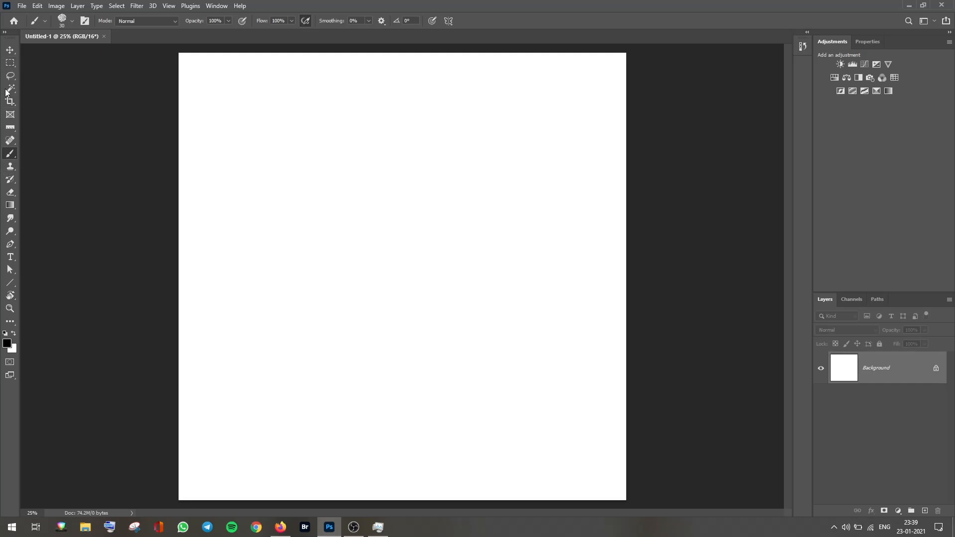
Step: Open the toolbar customization dialog and confirm it without changes
left_click(10, 321)
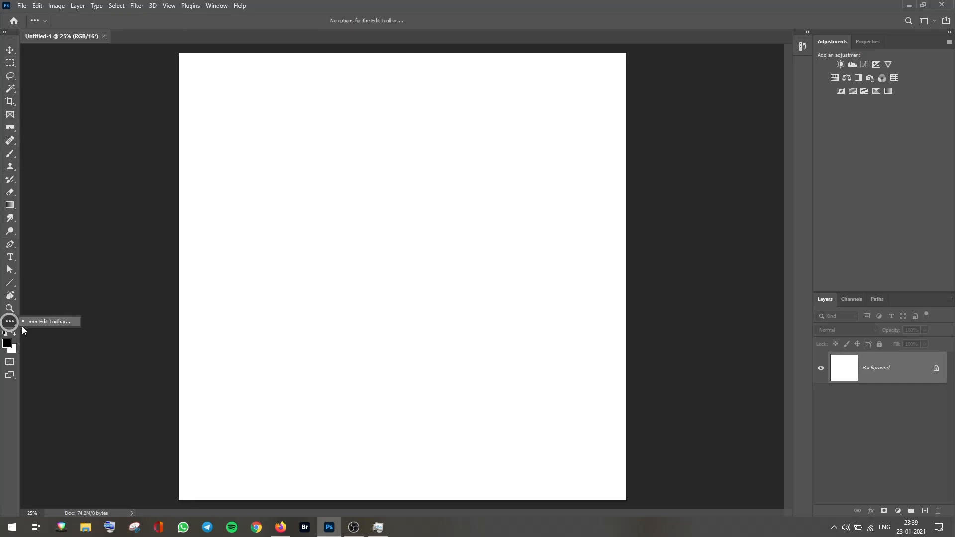
left_click(55, 322)
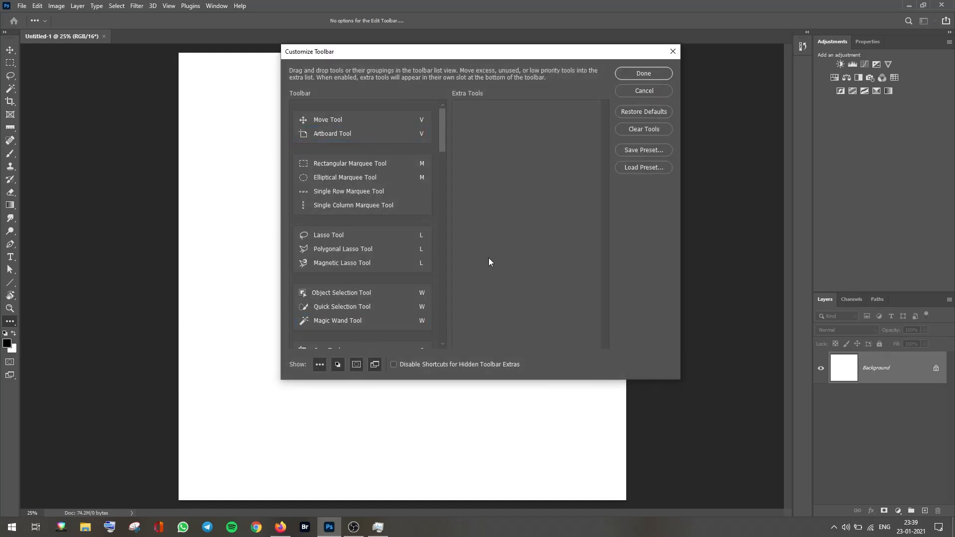
left_click(649, 73)
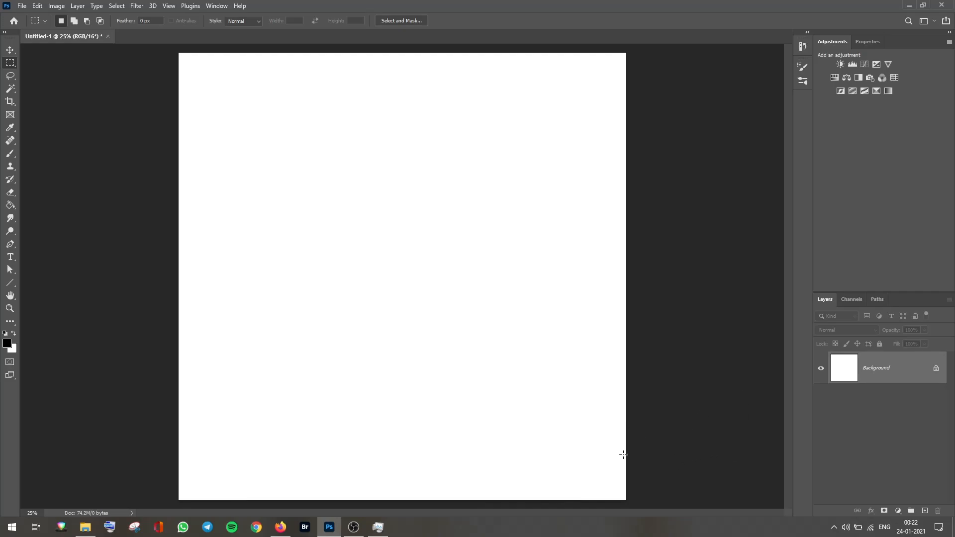
Step: Add a new layer and choose a Kyle's Inkbox Brush Pen 2017 brush from the megapack Inkbox brush folder
left_click(925, 510)
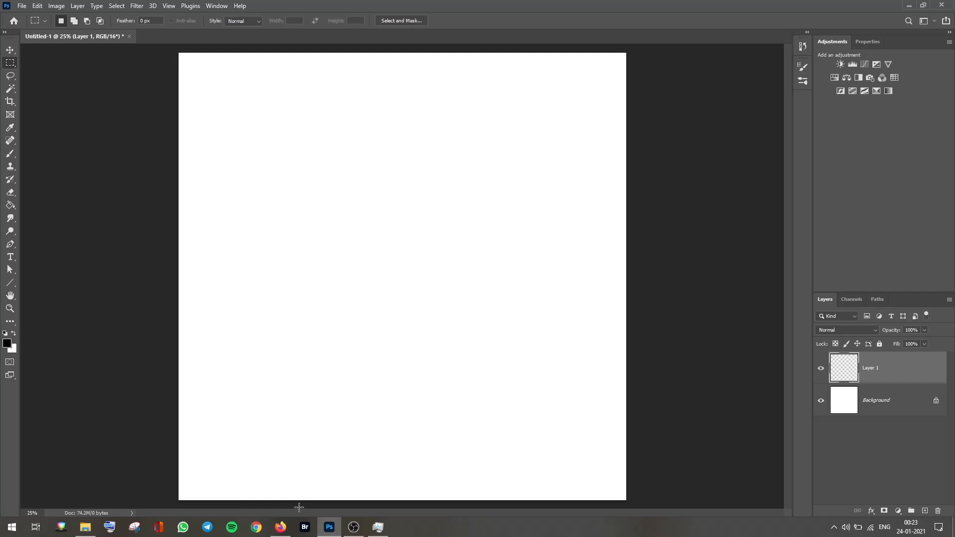
key("b")
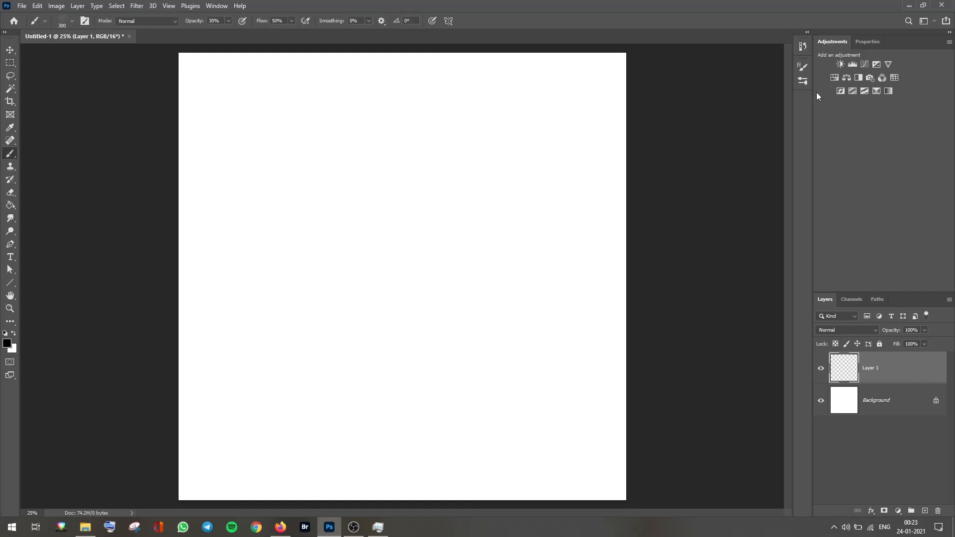
left_click(802, 81)
left_click(600, 233)
left_click(600, 221)
left_click(608, 263)
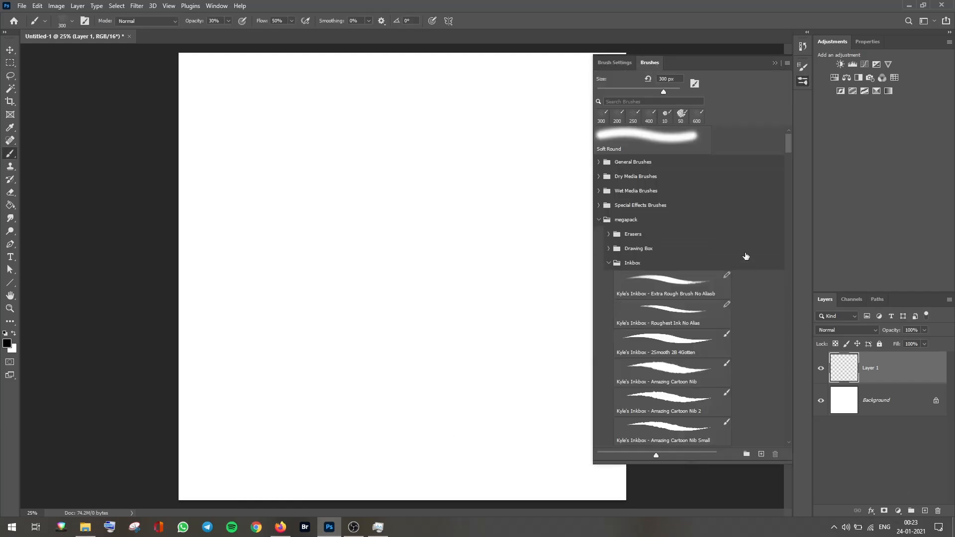
left_click_drag(788, 144, 787, 187)
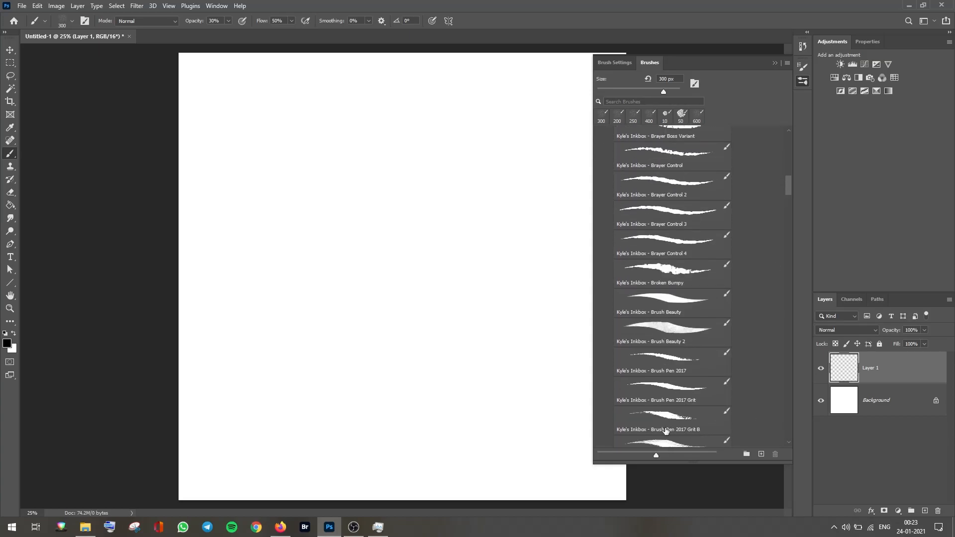
left_click(683, 422)
Step: Draw the vertical and bottom edges of a box in three-point perspective
left_click_drag(400, 309, 404, 424)
left_click_drag(543, 243, 545, 306)
left_click_drag(299, 277, 302, 320)
left_click_drag(402, 410, 542, 305)
mouse_move(400, 311)
left_mouse_down()
mouse_move(543, 244)
mouse_move(445, 158)
left_mouse_up()
Step: Draw the remaining top edges of the perspective box
key("r")
left_click_drag(345, 361, 431, 299)
left_click_drag(384, 384, 513, 354)
key("r")
mouse_move(520, 131)
left_mouse_down()
mouse_move(530, 282)
mouse_move(500, 198)
left_mouse_up()
mouse_move(476, 155)
left_mouse_down()
mouse_move(426, 177)
mouse_move(477, 155)
left_mouse_up()
key("r")
left_click_drag(502, 189, 528, 287)
key("b")
left_click_drag(297, 275, 491, 224)
Step: Rename the box layer to 3P Prespective
double_click(871, 368)
type("#P Presepective")
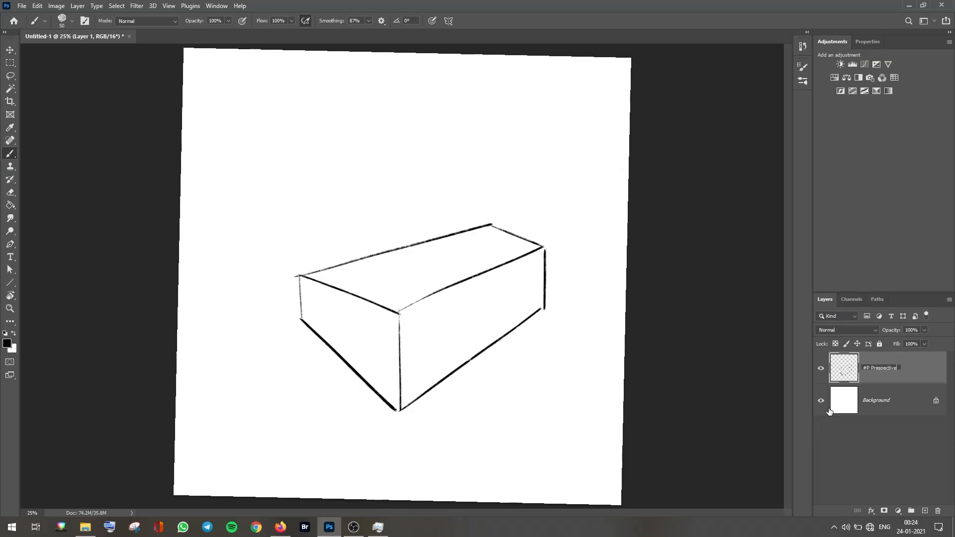
key("Return")
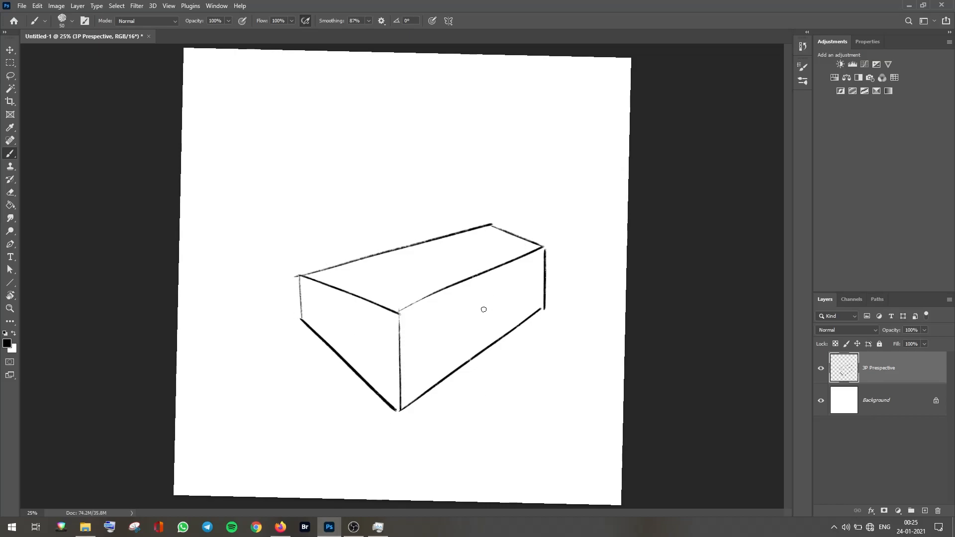
Step: On a new layer, draw a rounded rock outline inside the box and place it beneath the 3P Prespective layer
left_click(924, 510)
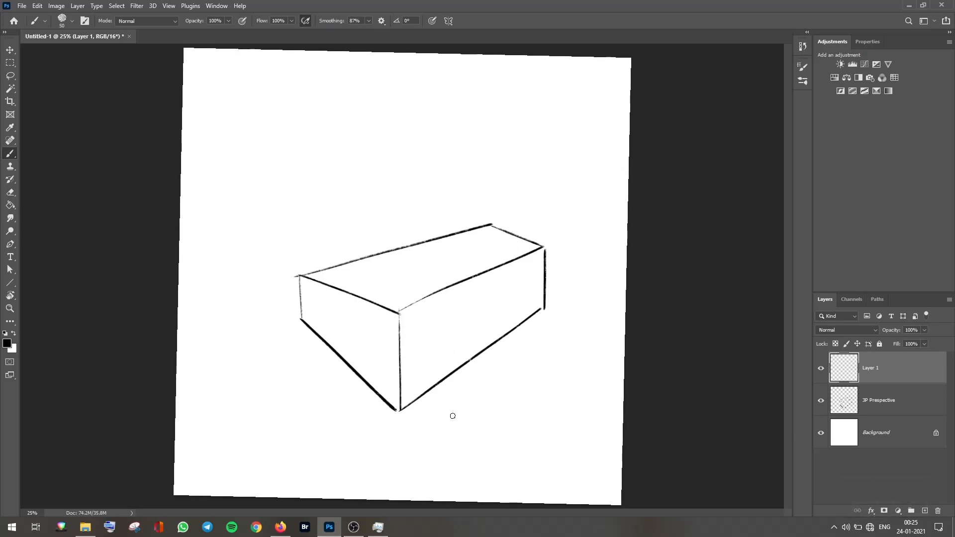
mouse_move(311, 316)
left_mouse_down()
mouse_move(532, 305)
mouse_move(416, 400)
mouse_move(365, 379)
mouse_move(313, 323)
left_mouse_up()
left_click_drag(844, 401, 846, 359)
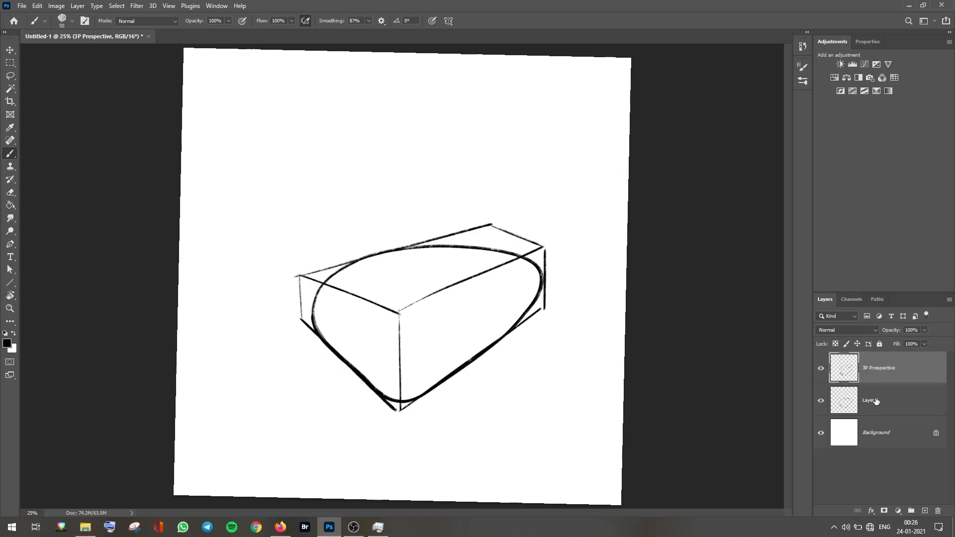
Step: Rename the outline layer to Rock outline
left_click(876, 401)
double_click(877, 399)
type("Rock outline")
key("Return")
Step: Add a new layer above the Background and hide the 3P Prespective layer
left_click(881, 440)
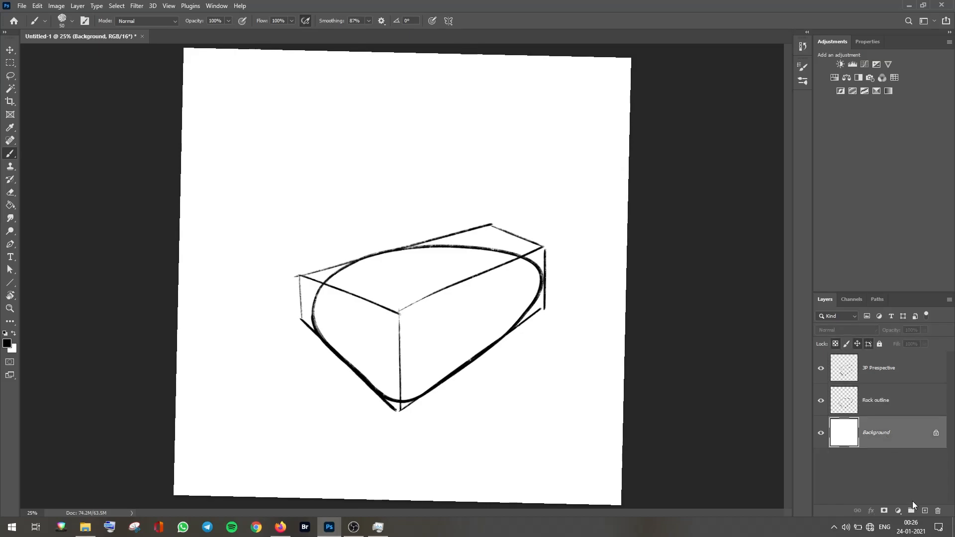
left_click(925, 511)
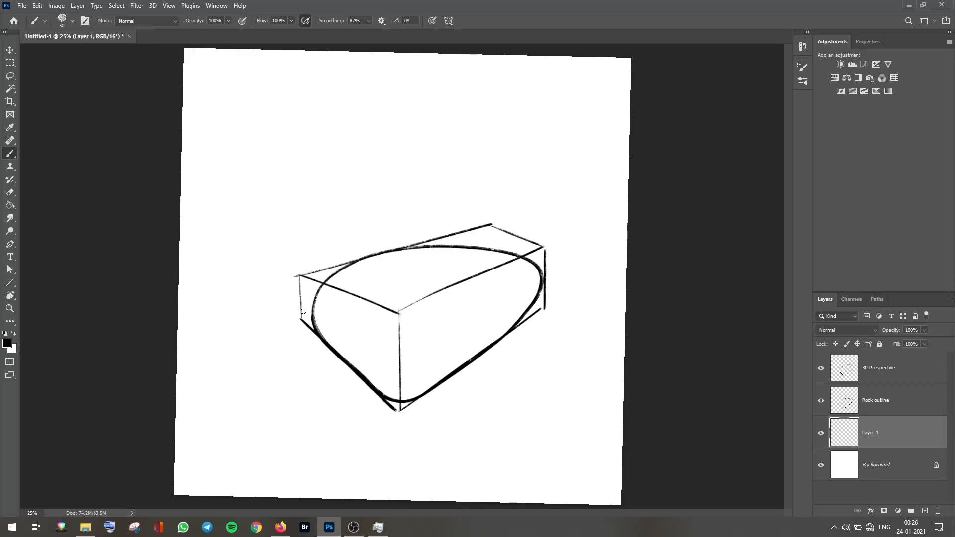
left_click(821, 369)
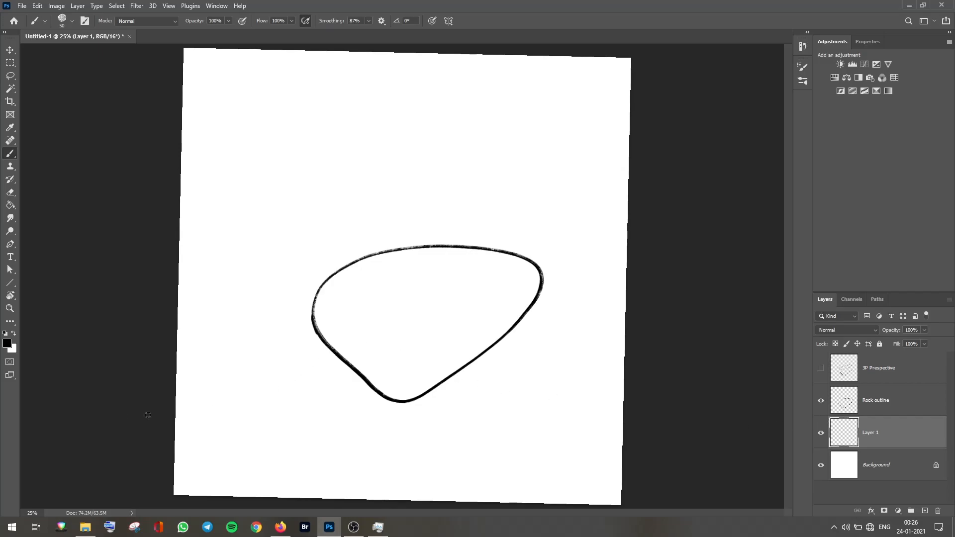
Step: Set the foreground color to a mid grey
left_click(7, 343)
left_click_drag(193, 110, 189, 120)
left_click(416, 51)
Step: Select the area outside the rock outline on the Rock outline layer with the Magic Wand
left_click(10, 90)
key("ctrl+0")
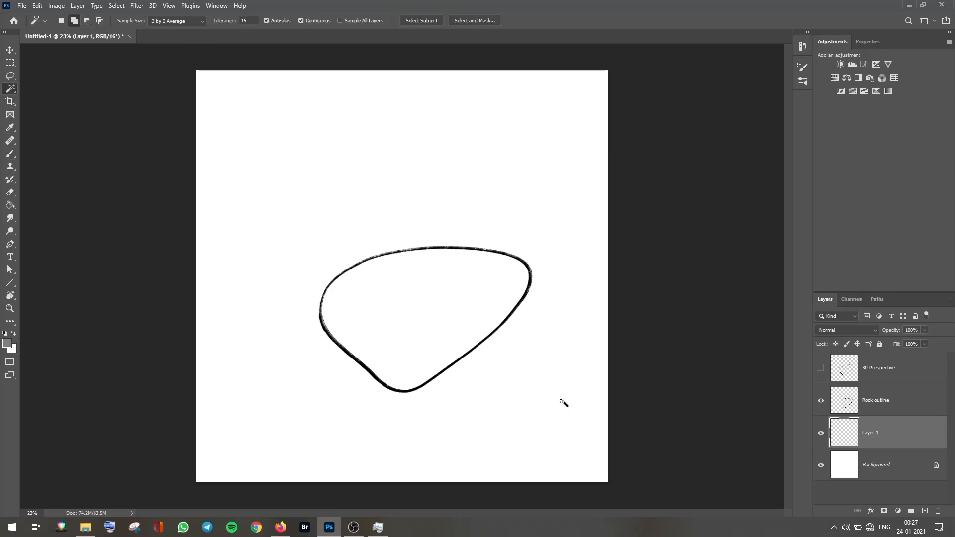
left_click(845, 405)
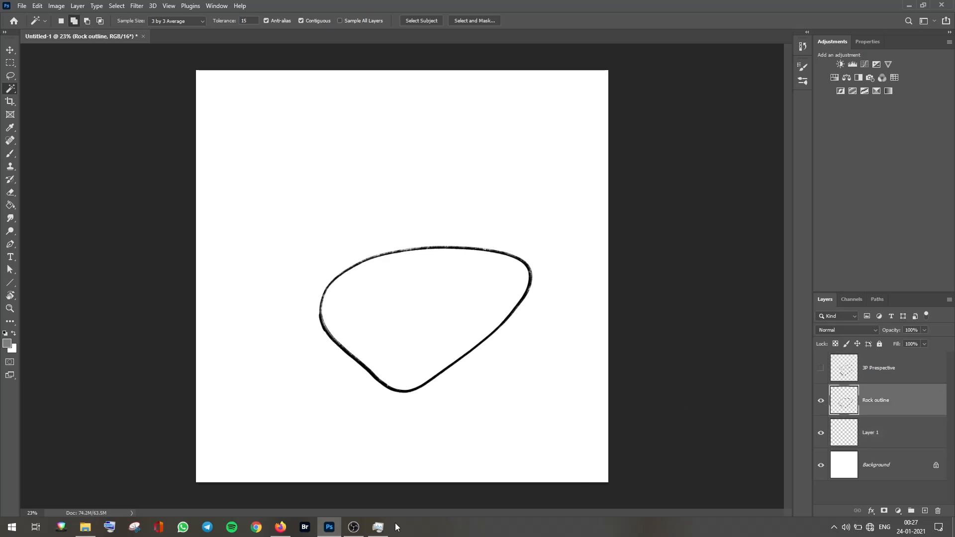
left_click(338, 235)
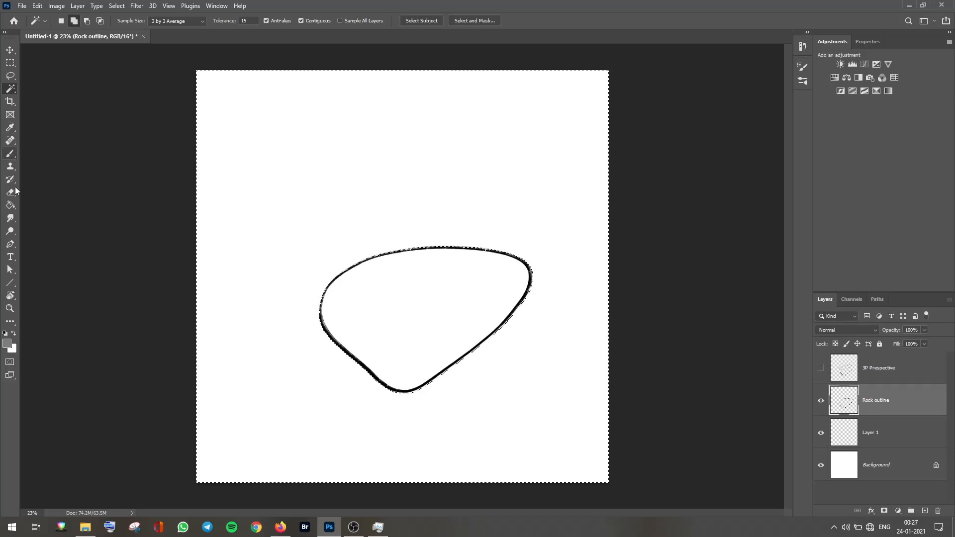
Step: Invert the selection and brush a grey stroke inside the rock outline
left_click(10, 153)
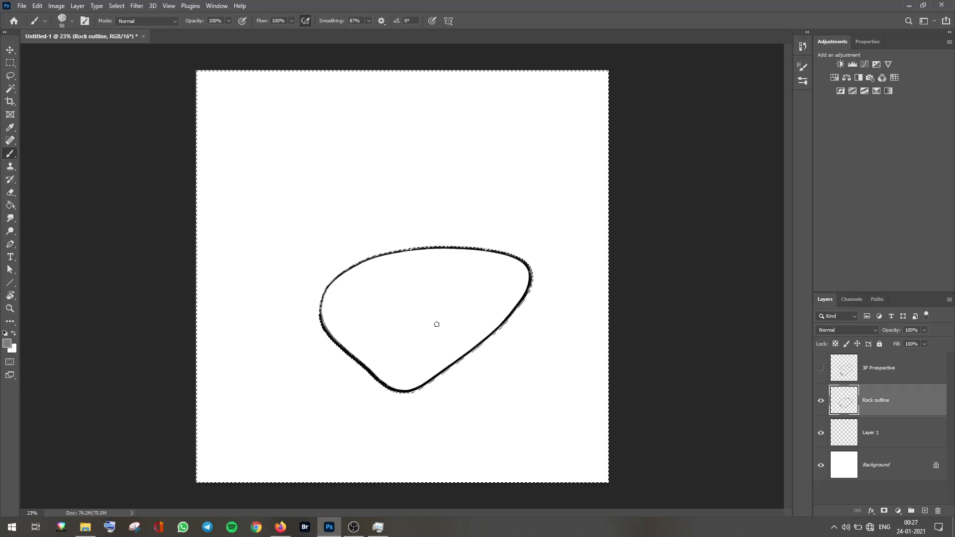
left_click(117, 7)
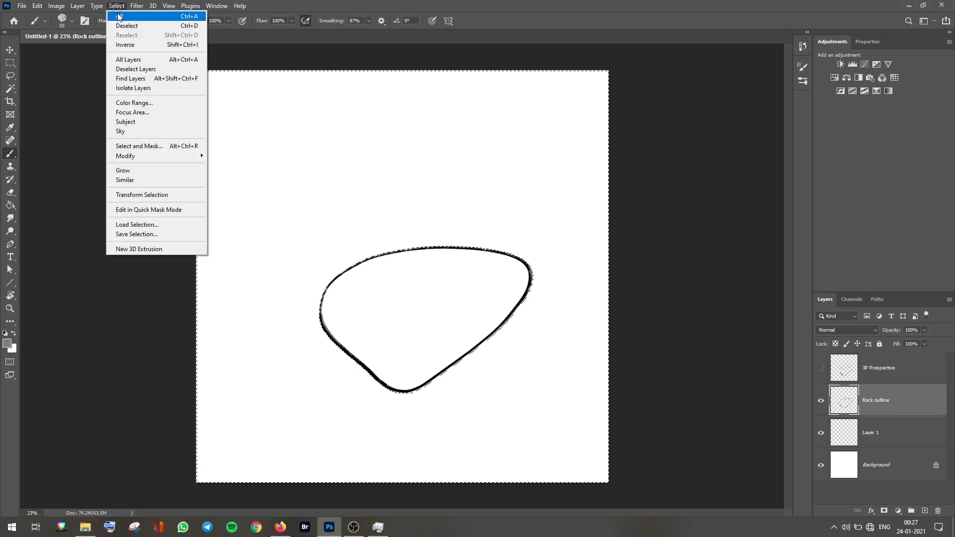
left_click(147, 46)
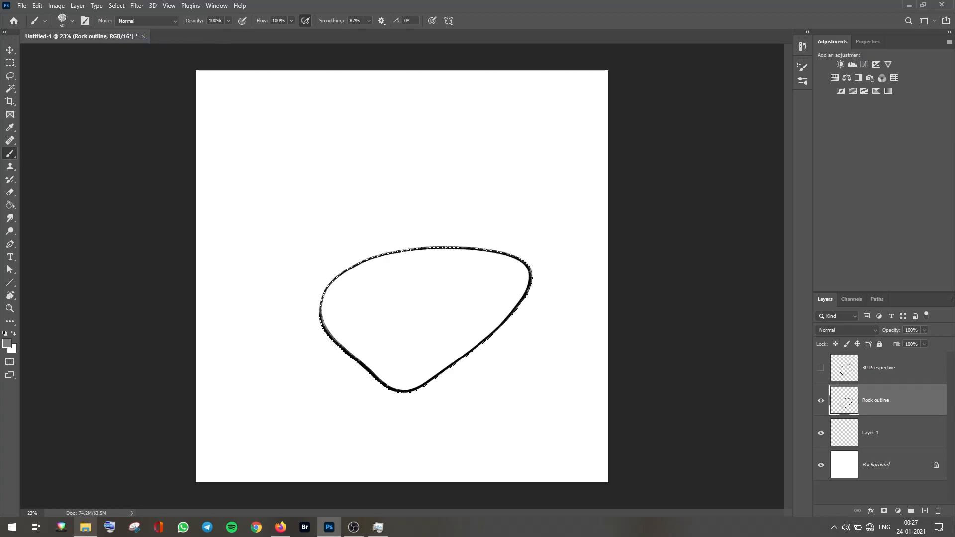
mouse_move(441, 304)
left_mouse_down()
mouse_move(448, 298)
mouse_move(483, 326)
left_mouse_up()
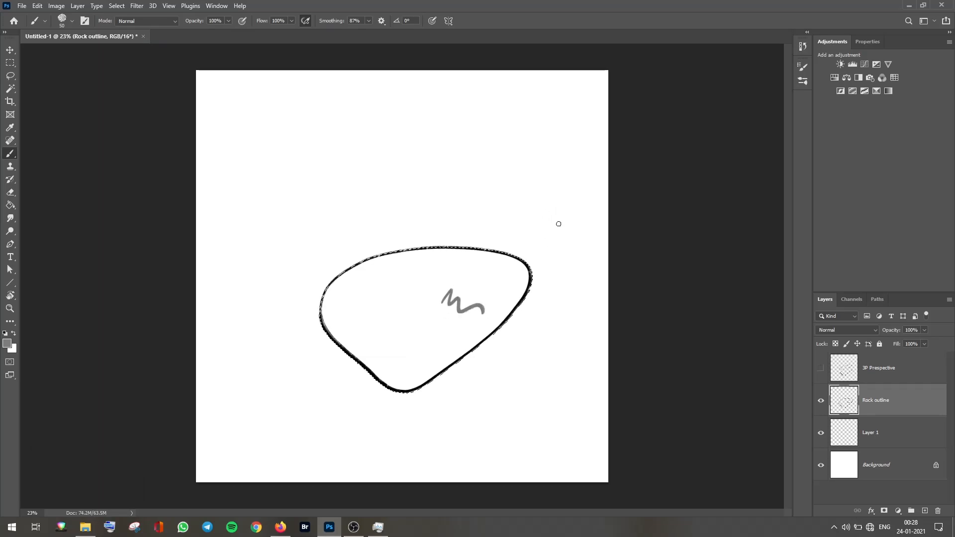
Step: Undo the grey stroke and try filling the outline's interior grey on Layer 1 with the Paint Bucket, then undo the fill
key("ctrl+z")
left_click(10, 205)
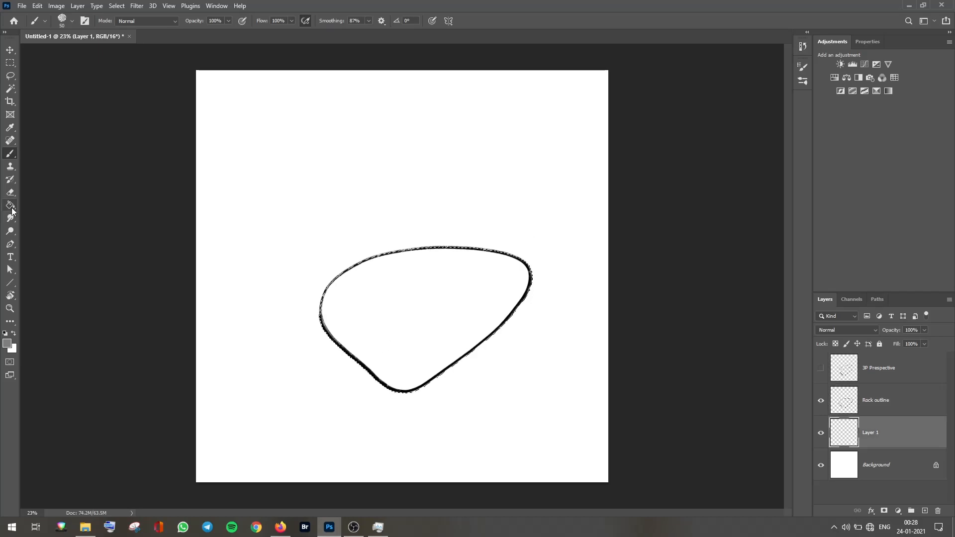
left_click(443, 312)
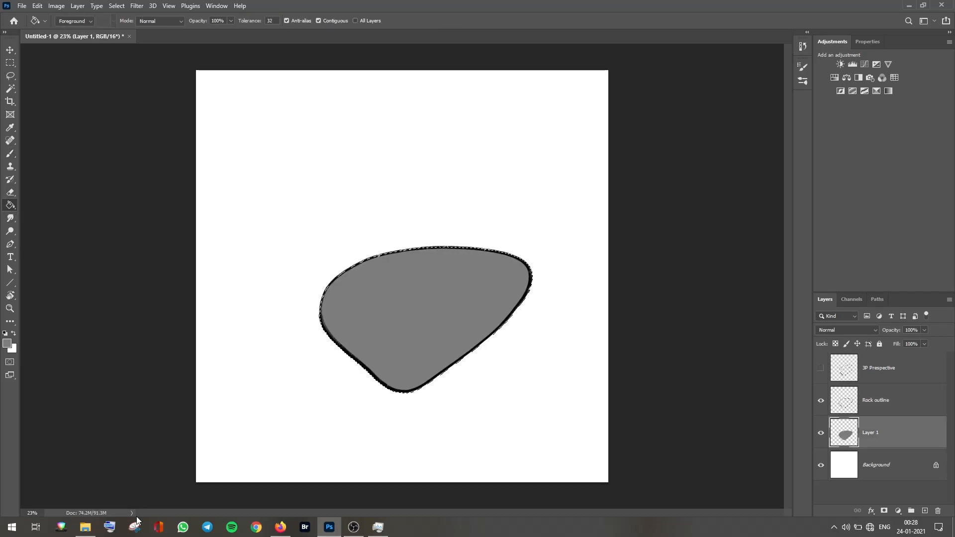
key("ctrl+d")
key("ctrl+z")
key("ctrl+z")
Step: Fill the area inside the rock outline with grey on Layer 1 using the Paint Bucket Tool, then deselect
right_click(10, 205)
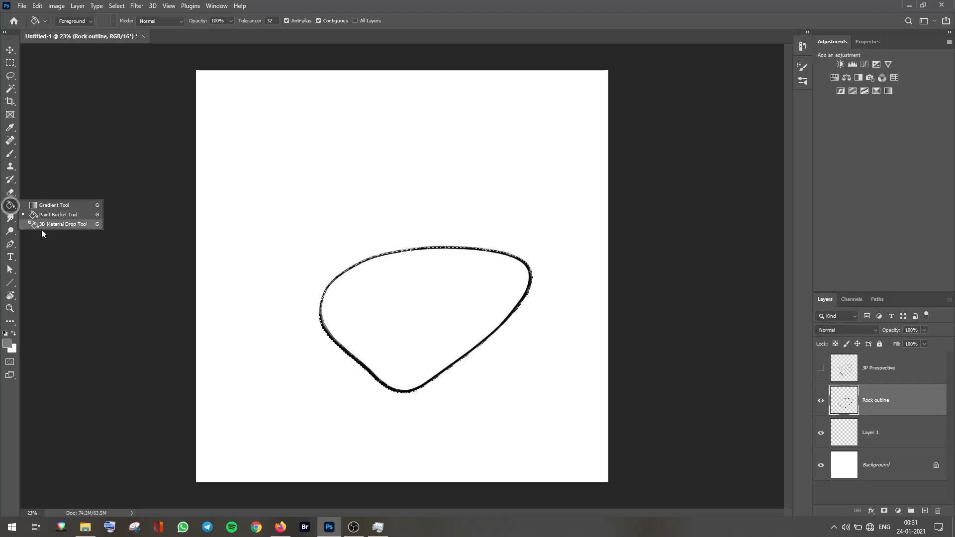
left_click(66, 216)
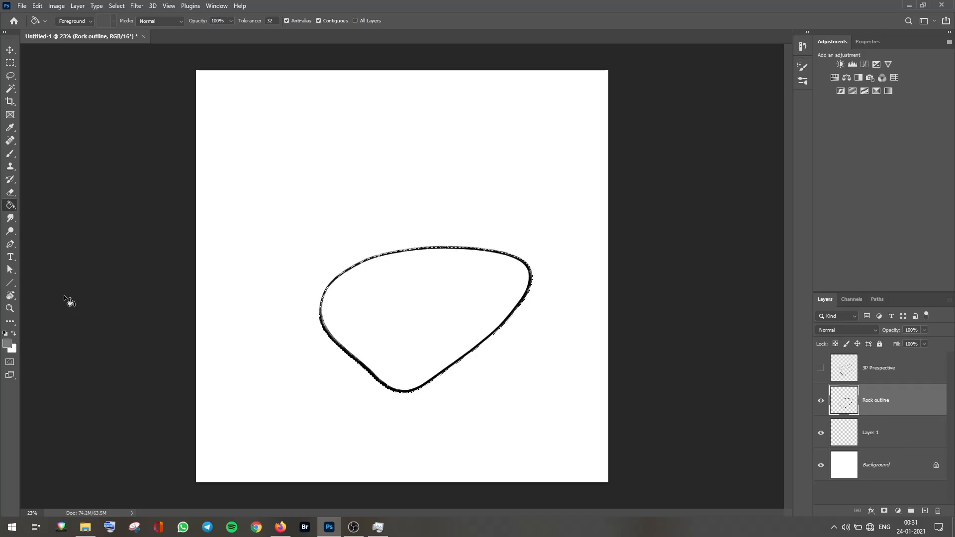
key("shift+g")
key("shift+g")
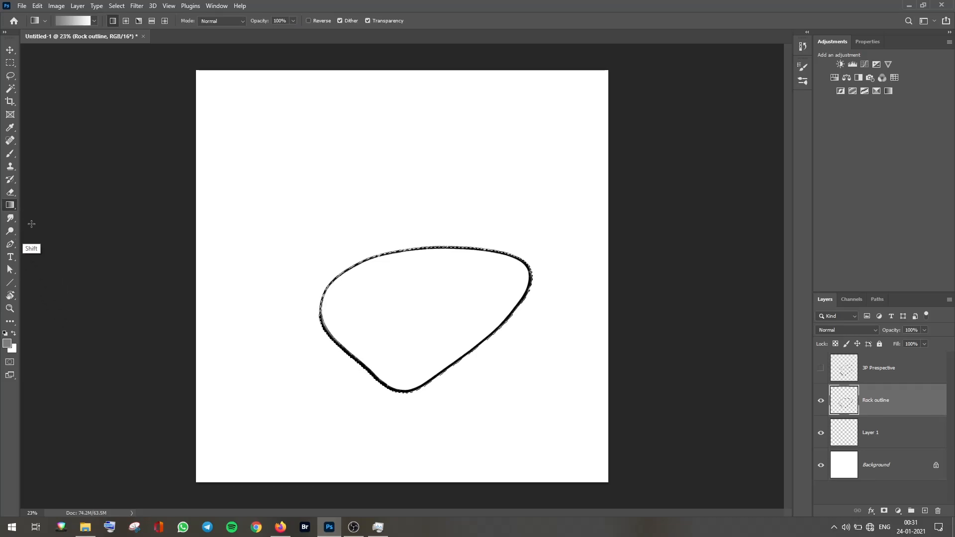
key("shift+g")
key("shift+g")
key("shift+g")
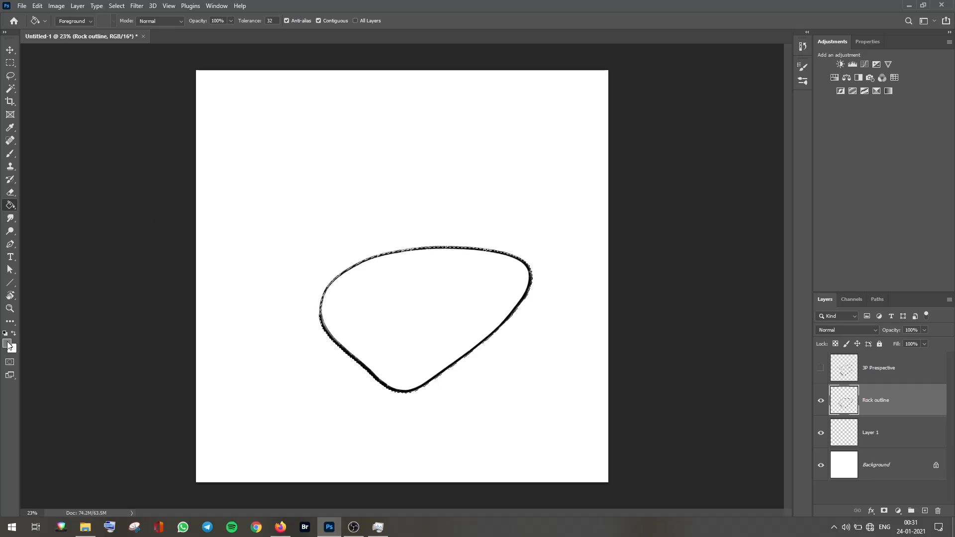
left_click(892, 436)
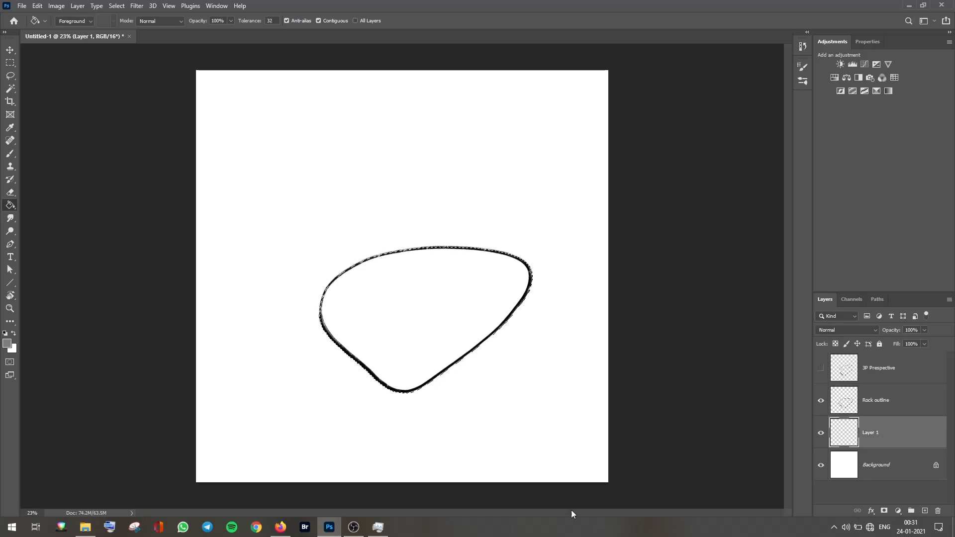
left_click(399, 312)
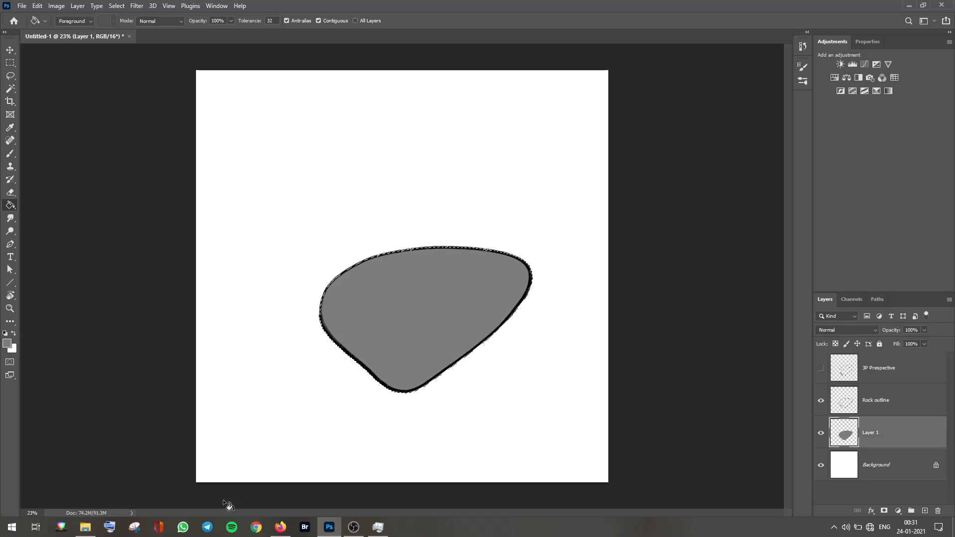
key("ctrl+d")
Step: Rename the grey-filled layer to Color
double_click(873, 435)
type("Color")
key("Return")
Step: Add a new layer above Color and name it Texture
left_click(925, 510)
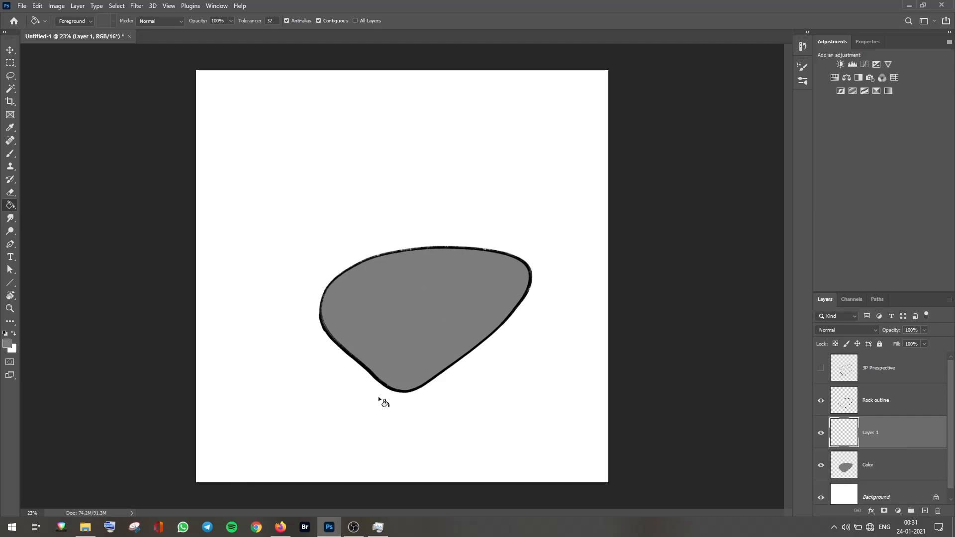
double_click(868, 433)
type("Texture")
key("Return")
Step: Pick the RSCO The Godfather of Grain brush from the RSCO_TextureBoy brush set
left_click(802, 80)
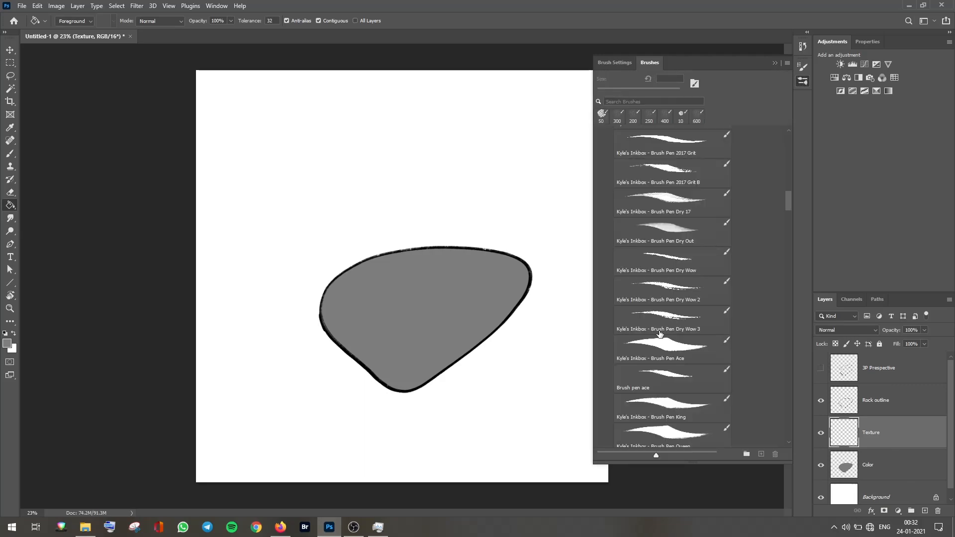
left_click_drag(787, 204, 790, 131)
scroll(789, 159, "up", 10)
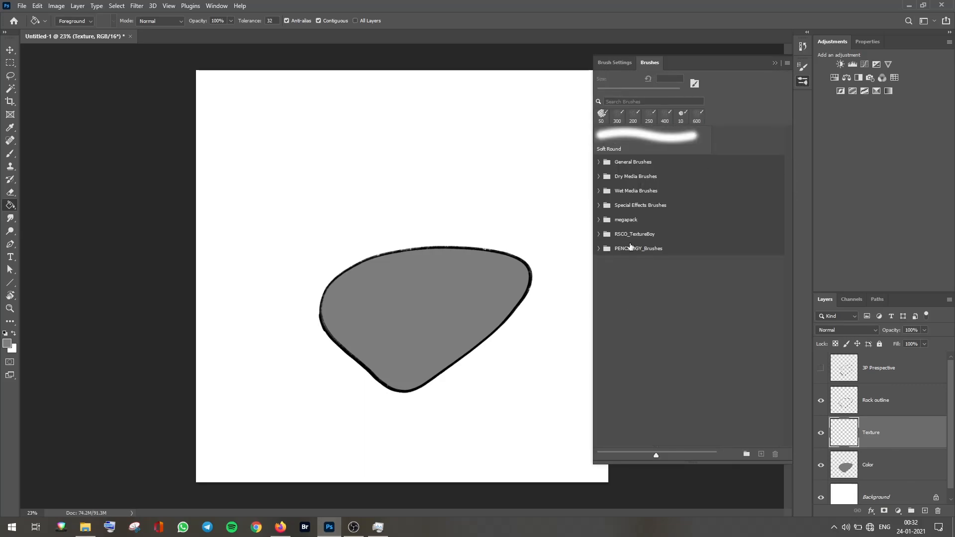
left_click(647, 235)
left_click(598, 234)
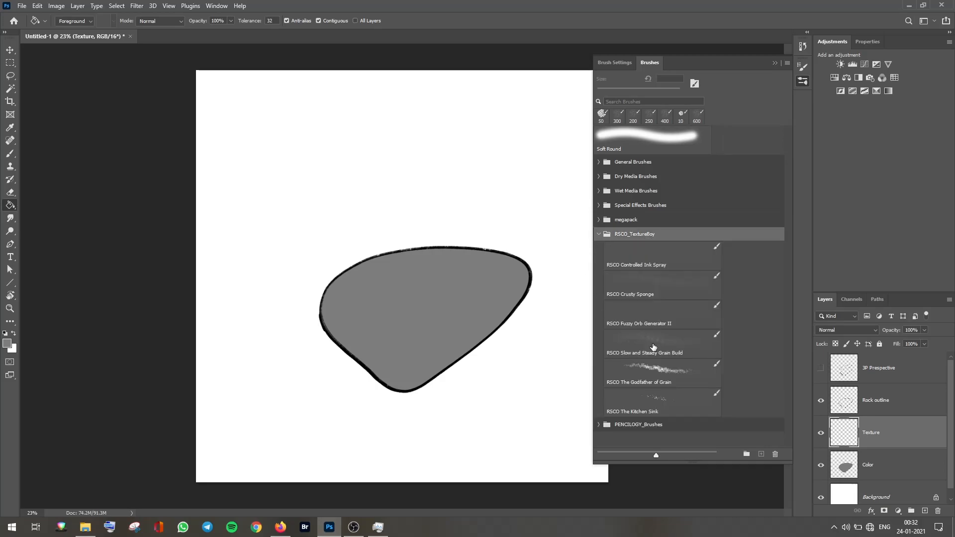
left_click(682, 379)
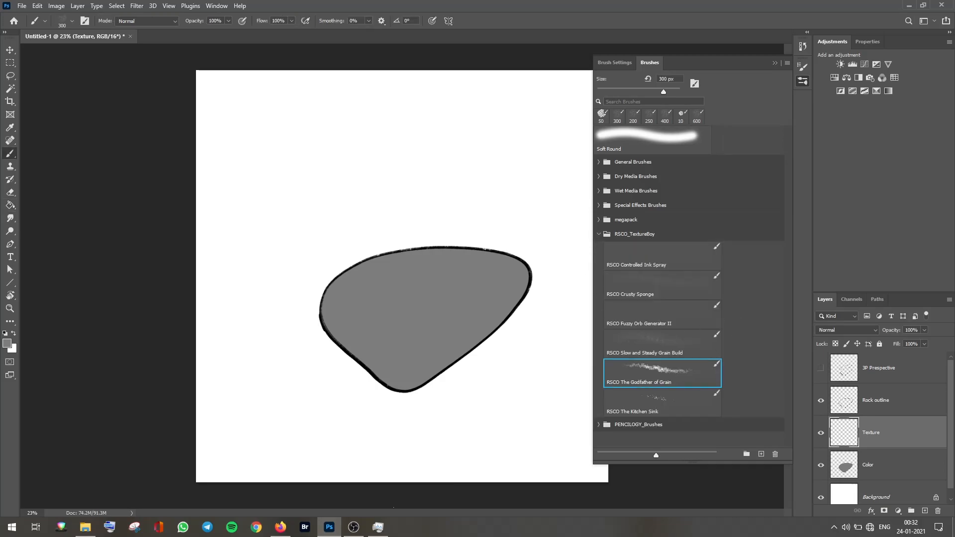
left_click(775, 62)
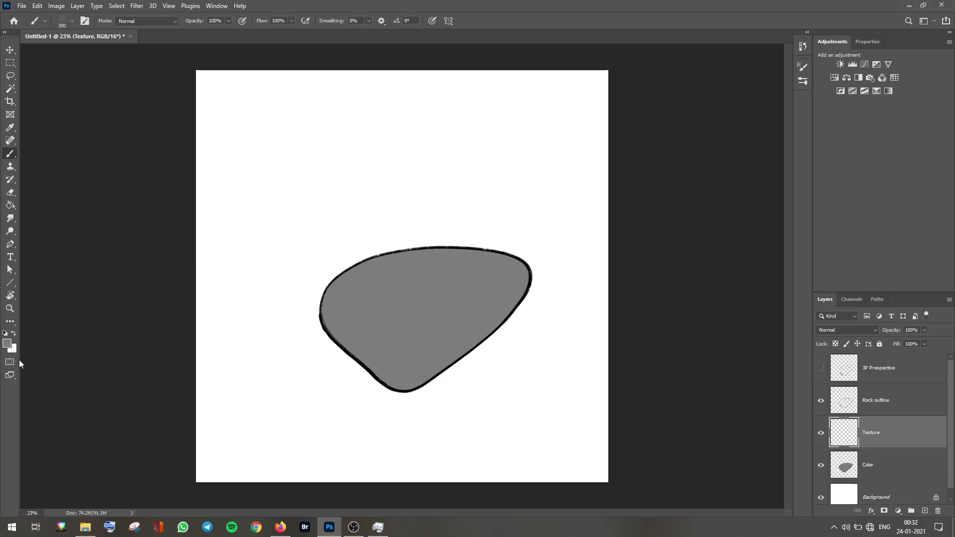
Step: Set the foreground to black and paint grain speckles across the rock on the Texture layer at 300–700 px brush sizes
left_click(4, 334)
key("z")
left_click_drag(437, 357, 469, 355)
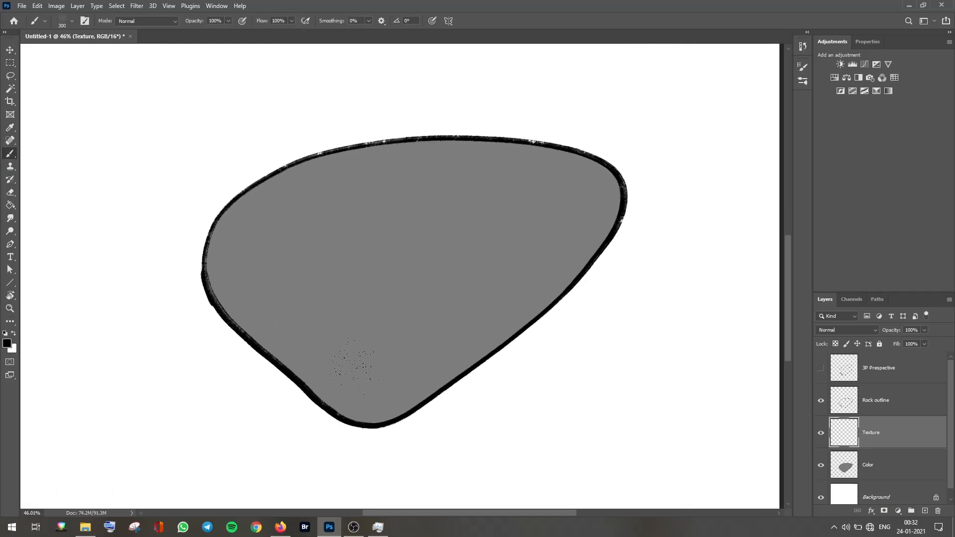
key("bracketright")
key("bracketright")
key("bracketright")
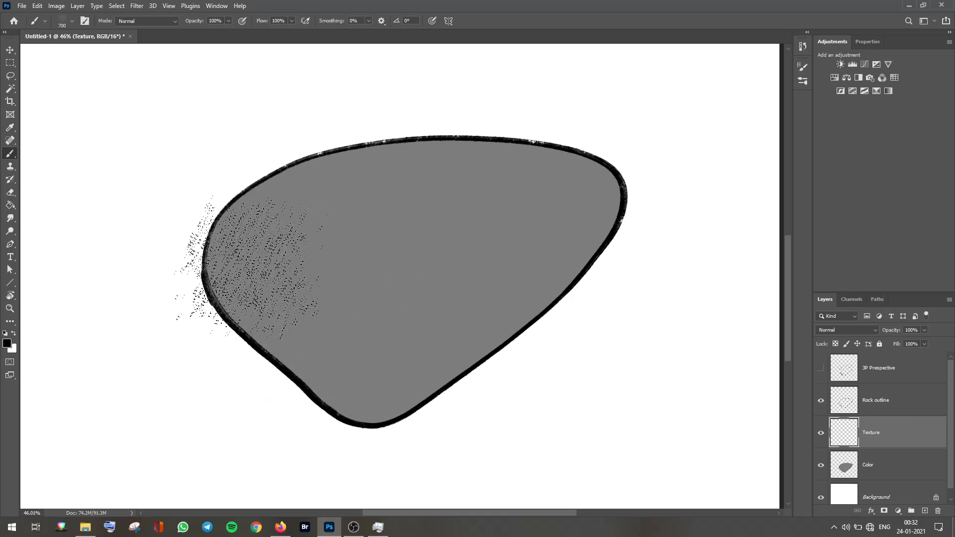
mouse_move(239, 263)
left_mouse_down()
mouse_move(286, 220)
mouse_move(356, 194)
mouse_move(469, 188)
mouse_move(347, 215)
mouse_move(347, 284)
mouse_move(338, 299)
mouse_move(344, 287)
mouse_move(298, 305)
mouse_move(356, 363)
mouse_move(385, 375)
mouse_move(420, 351)
mouse_move(297, 322)
mouse_move(415, 263)
mouse_move(502, 246)
mouse_move(554, 259)
mouse_move(426, 317)
mouse_move(368, 316)
mouse_move(472, 200)
mouse_move(461, 176)
mouse_move(473, 159)
mouse_move(578, 159)
mouse_move(589, 194)
mouse_move(543, 270)
mouse_move(449, 352)
mouse_move(483, 281)
mouse_move(493, 229)
left_mouse_up()
key("bracketleft")
key("bracketleft")
key("bracketleft")
key("bracketleft")
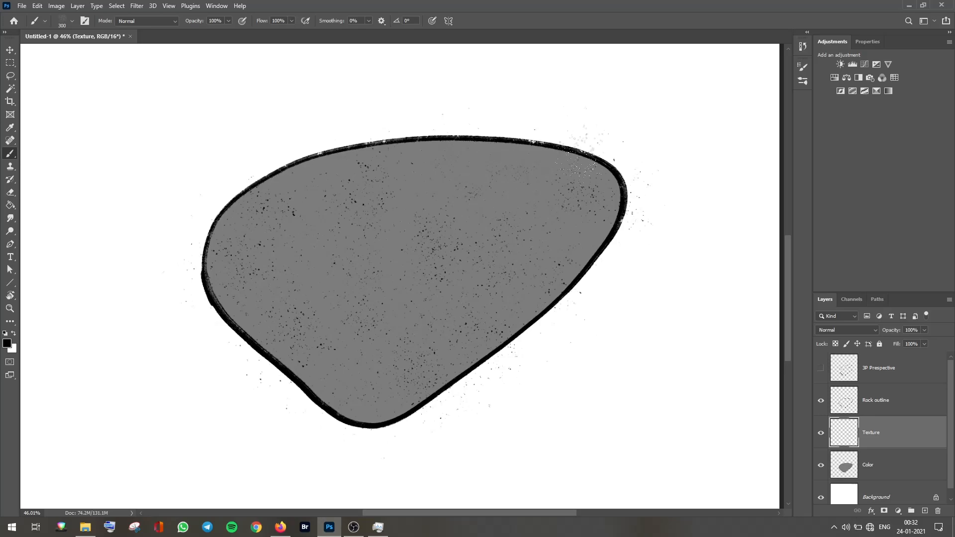
key("bracketright")
key("bracketright")
key("bracketleft")
Step: Add a new layer and name it Texture white
left_click(924, 511)
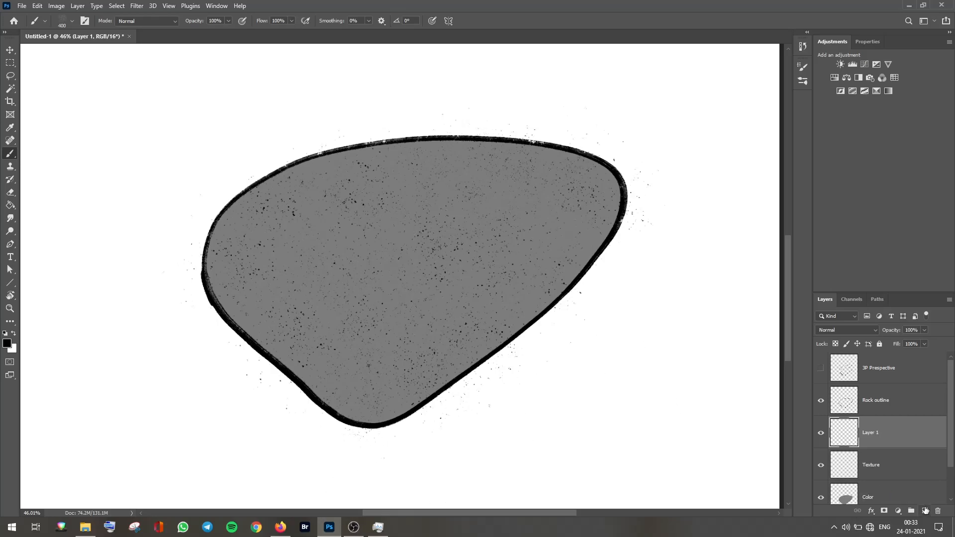
double_click(871, 432)
type("Texture white")
key("Return")
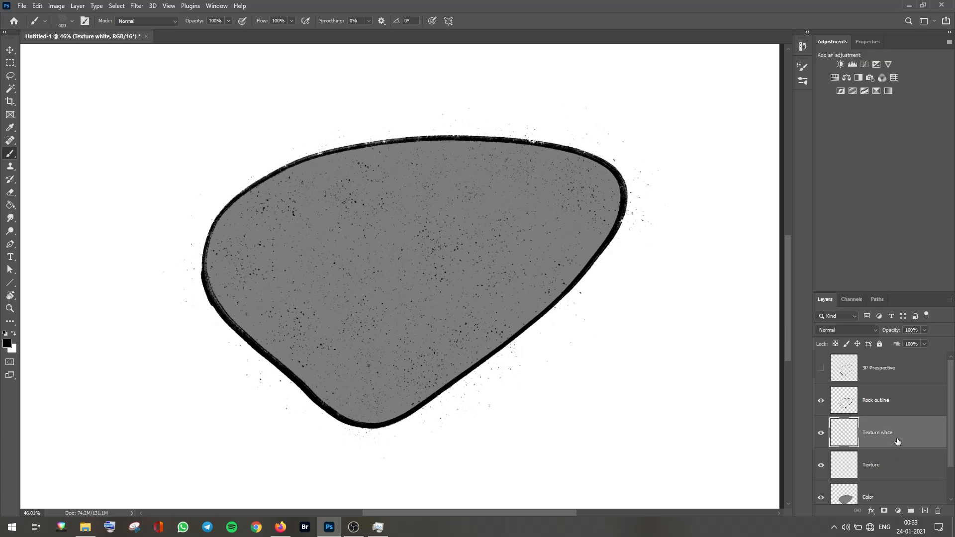
Step: Swap to white and paint white grain speckles over the rock on the Texture white layer at 700 px
left_click(14, 335)
key("bracketright")
left_click(239, 254)
mouse_move(547, 184)
left_mouse_down()
mouse_move(465, 318)
mouse_move(505, 184)
mouse_move(361, 409)
left_mouse_up()
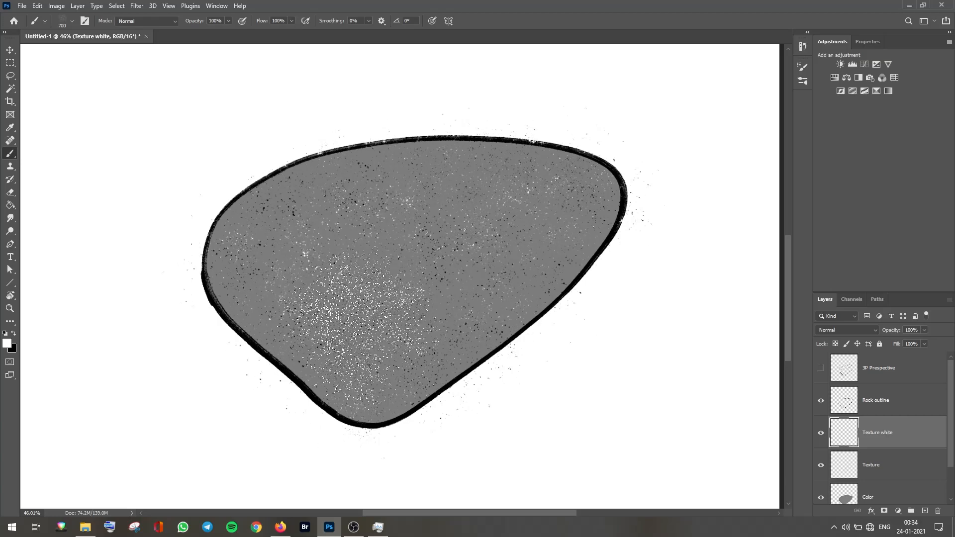
Step: Lower the Texture white layer's opacity to 52%
key("z")
left_click_drag(418, 316, 540, 331)
left_click(925, 330)
left_click(908, 343)
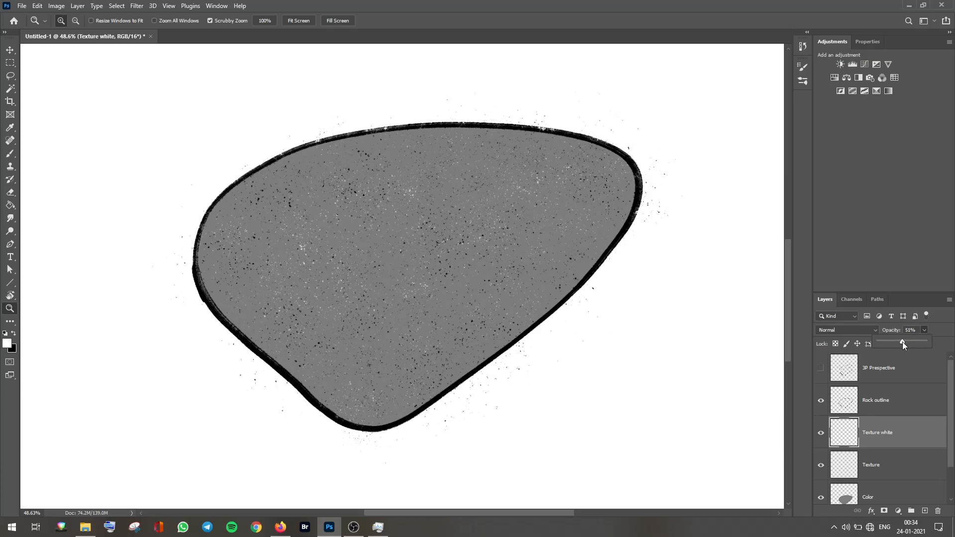
left_click_drag(550, 383, 512, 369)
left_click_drag(418, 323, 670, 267)
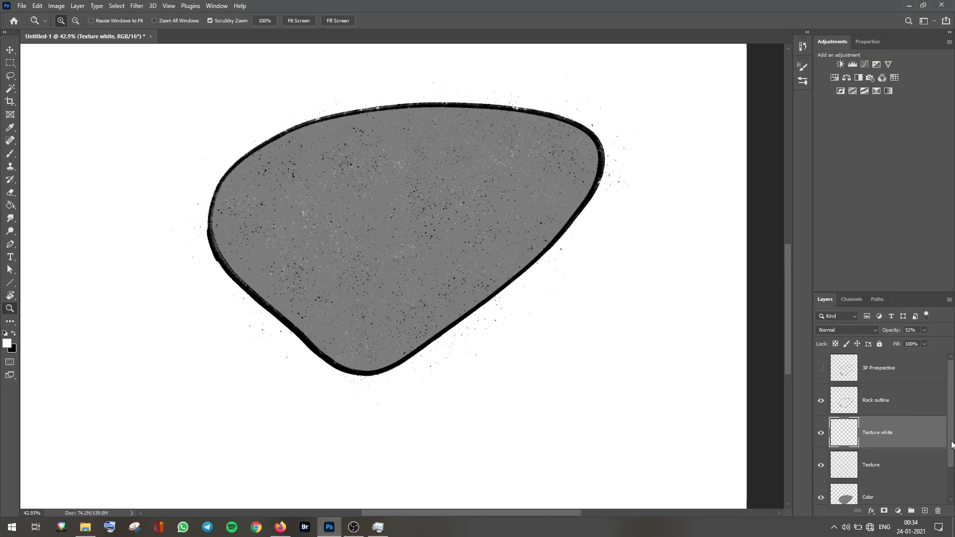
Step: Load the rock's shape as a selection from the Color layer thumbnail
left_click_drag(951, 445, 950, 454)
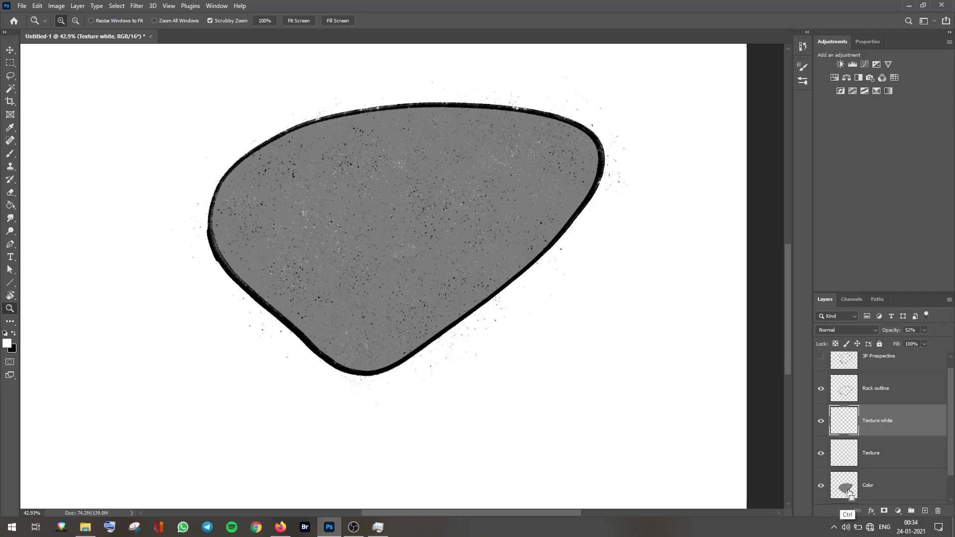
left_click(849, 490, "ctrl")
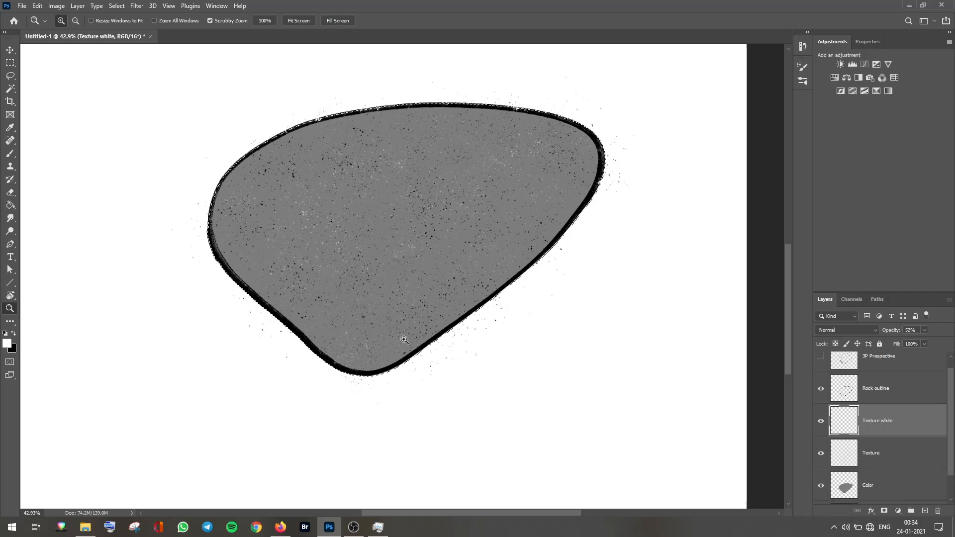
left_click_drag(407, 343, 380, 345)
left_click_drag(456, 326, 469, 324)
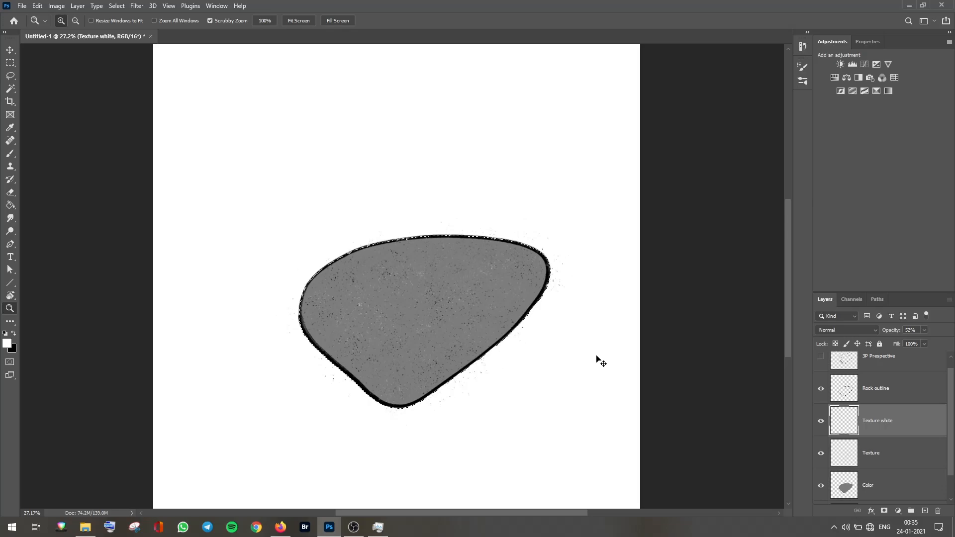
Step: Select the whole canvas and switch between the Texture and Texture white layers
key("ctrl+a")
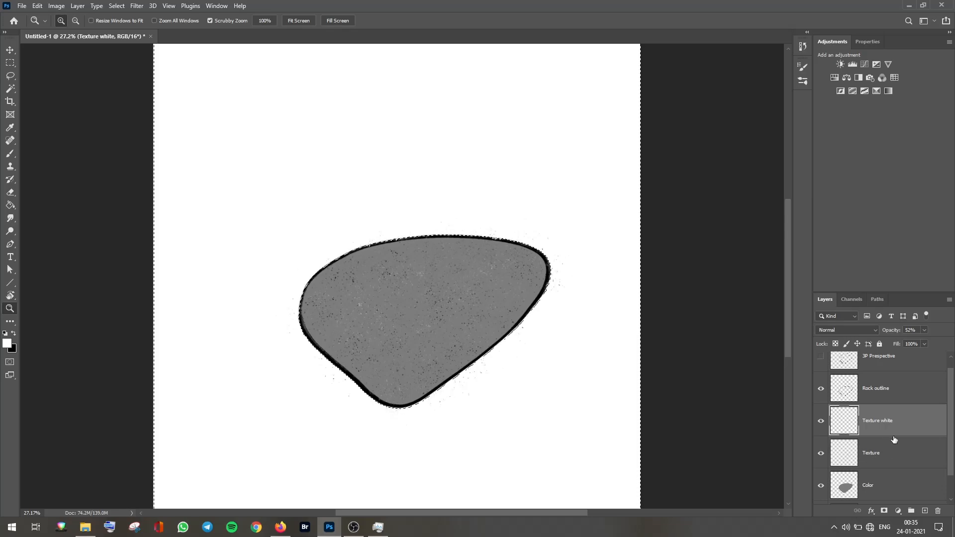
left_click(881, 456)
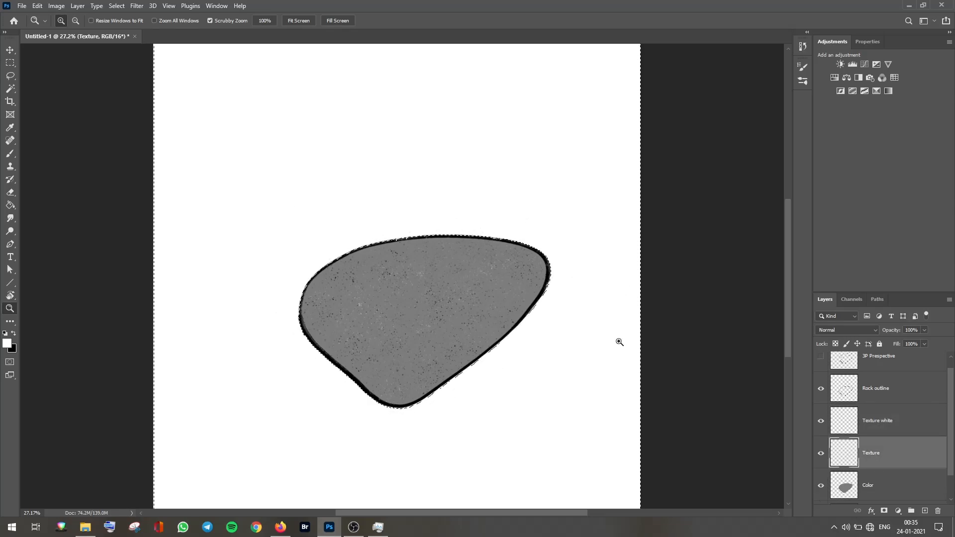
left_click(862, 435)
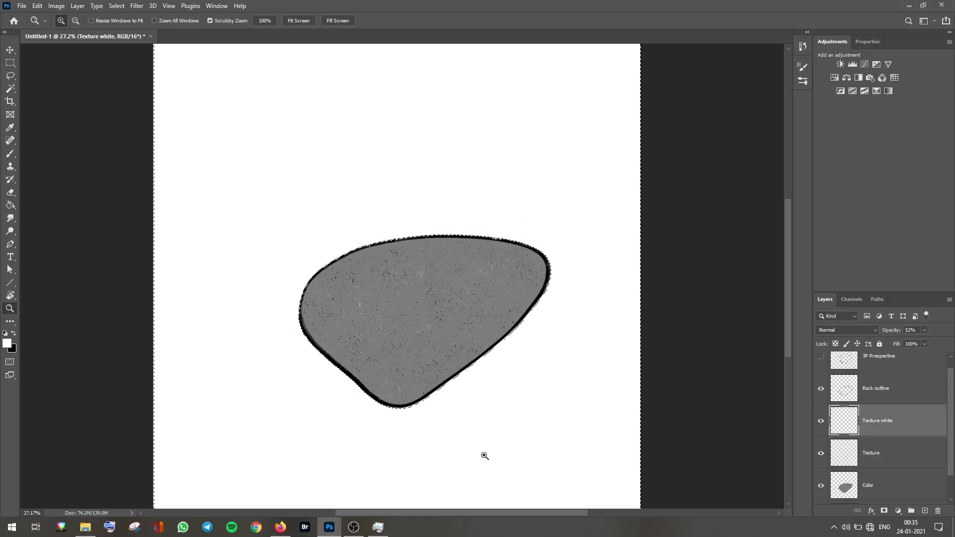
left_click_drag(457, 389, 485, 383)
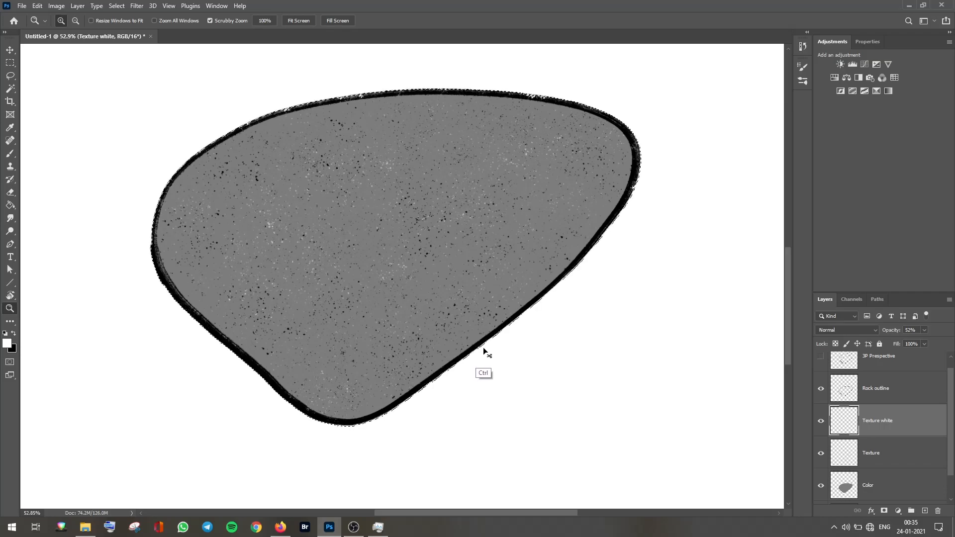
left_click_drag(497, 346, 456, 270)
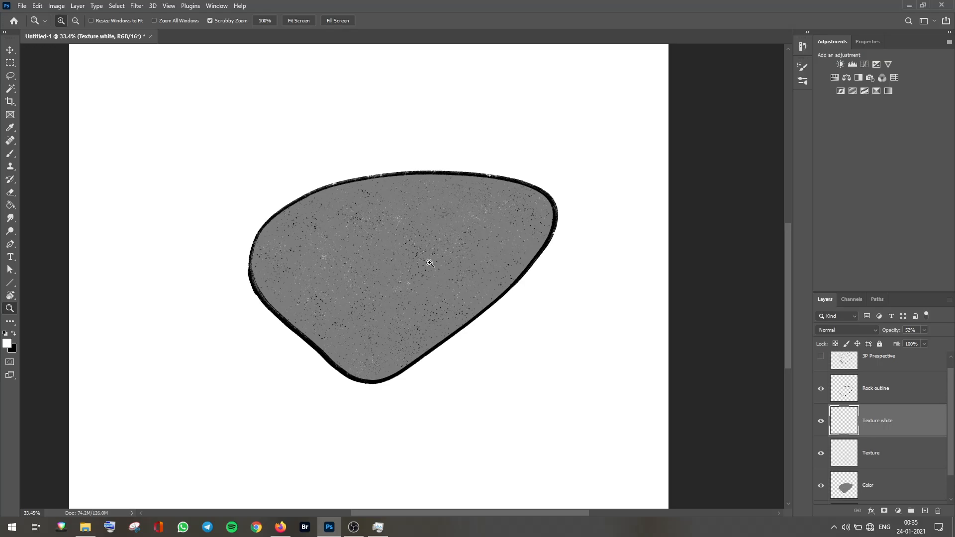
Step: Add a new layer above Texture white and name it Highlight
left_click(924, 511)
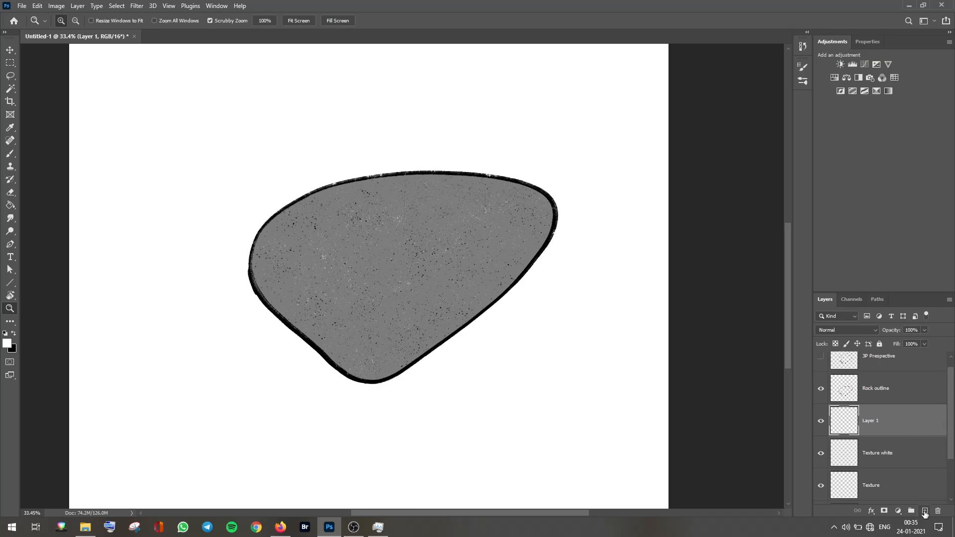
double_click(871, 424)
key("Return")
Step: Select the Brush tool and choose the Soft Round Pressure Size brush
left_click(15, 158)
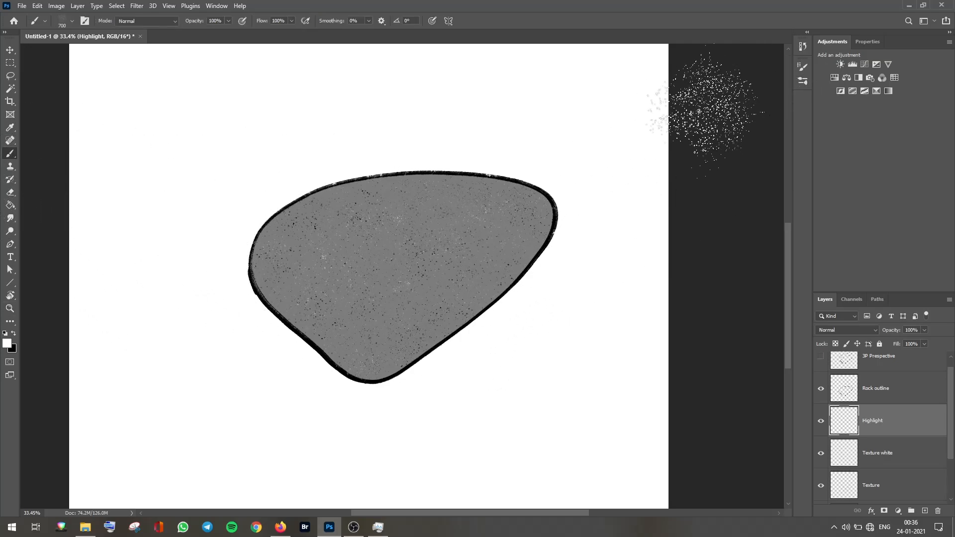
left_click(804, 68)
left_click(807, 69)
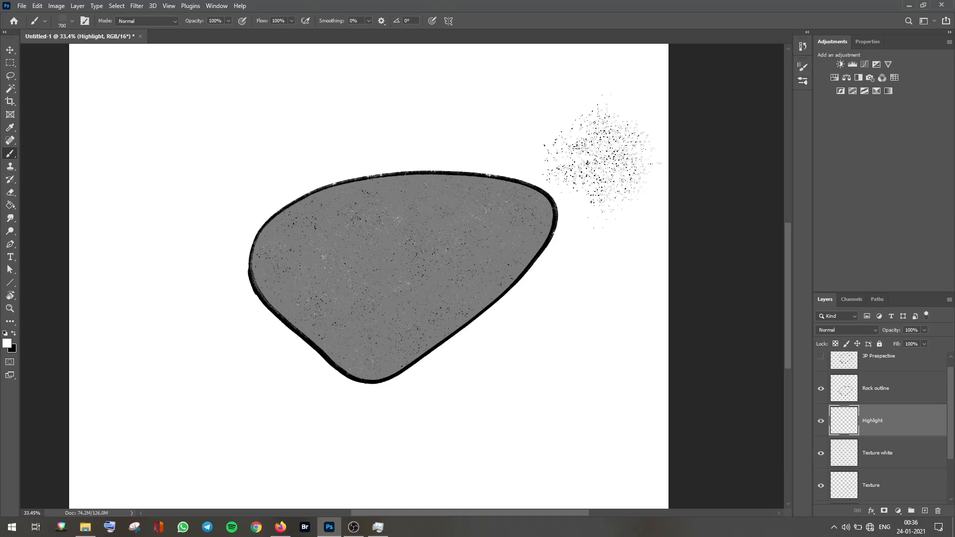
right_click(562, 142)
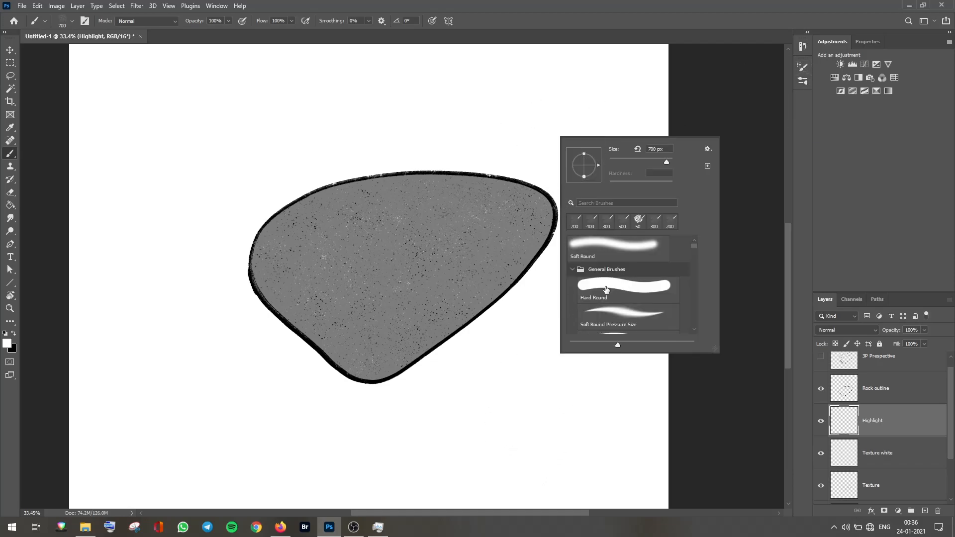
left_click_drag(714, 351, 719, 451)
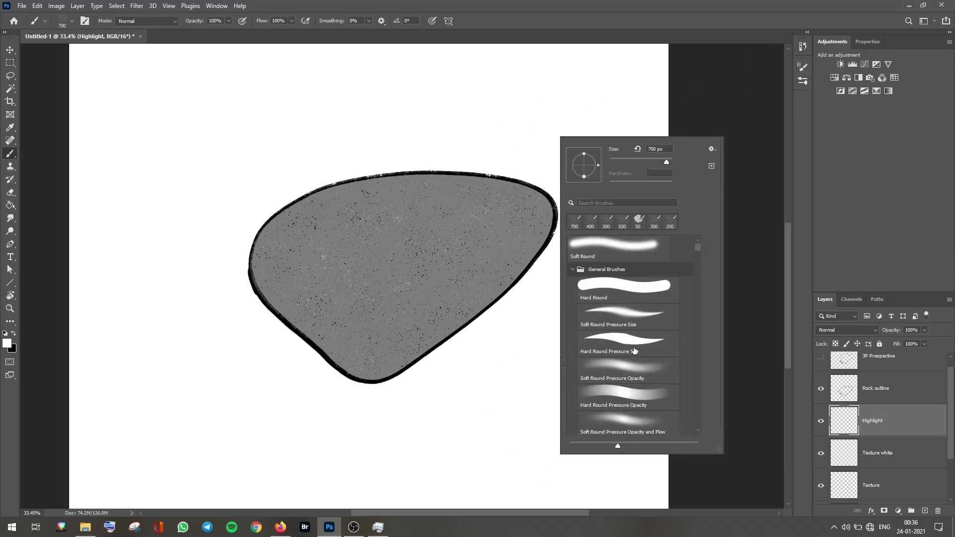
left_click(626, 324)
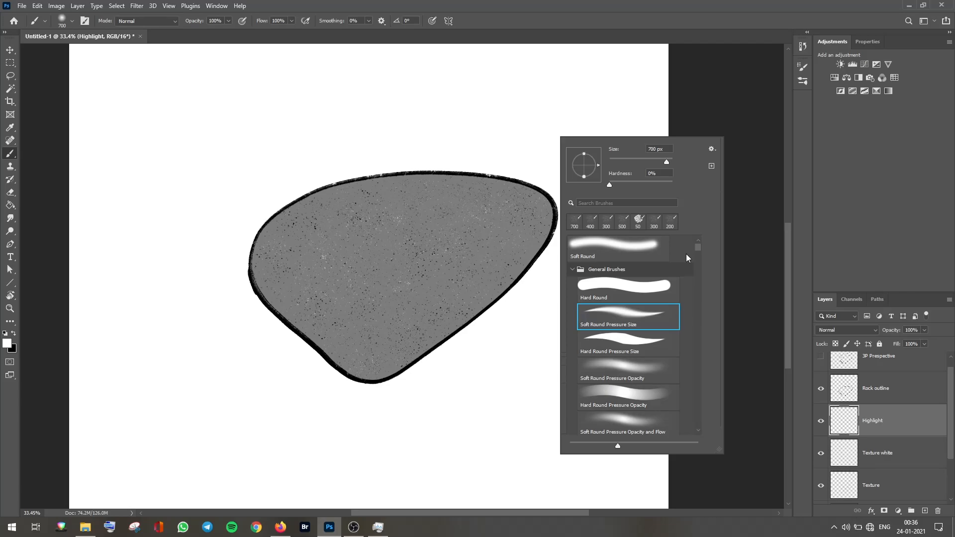
Step: Turn off the brush's Shape Dynamics size jitter control and reduce the brush size to 300 px
left_click(802, 82)
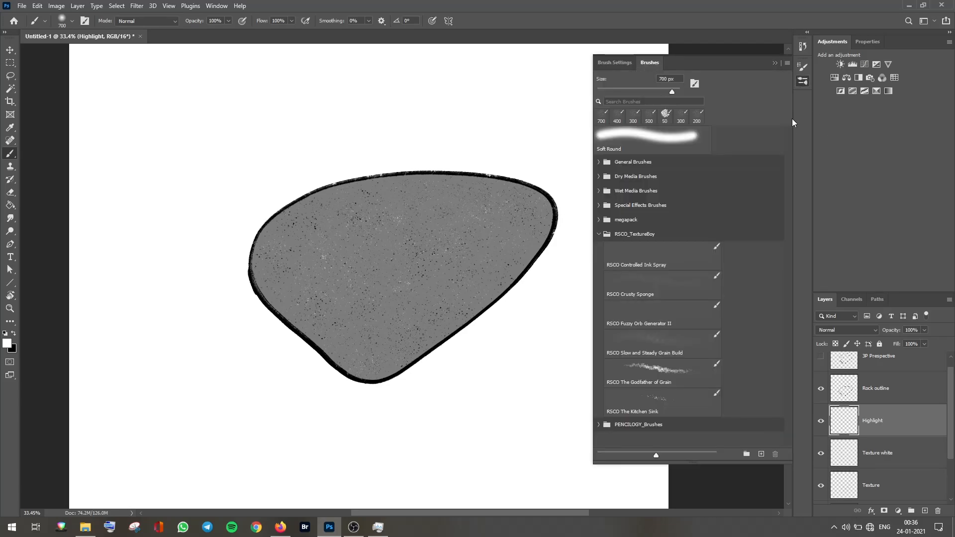
left_click(599, 234)
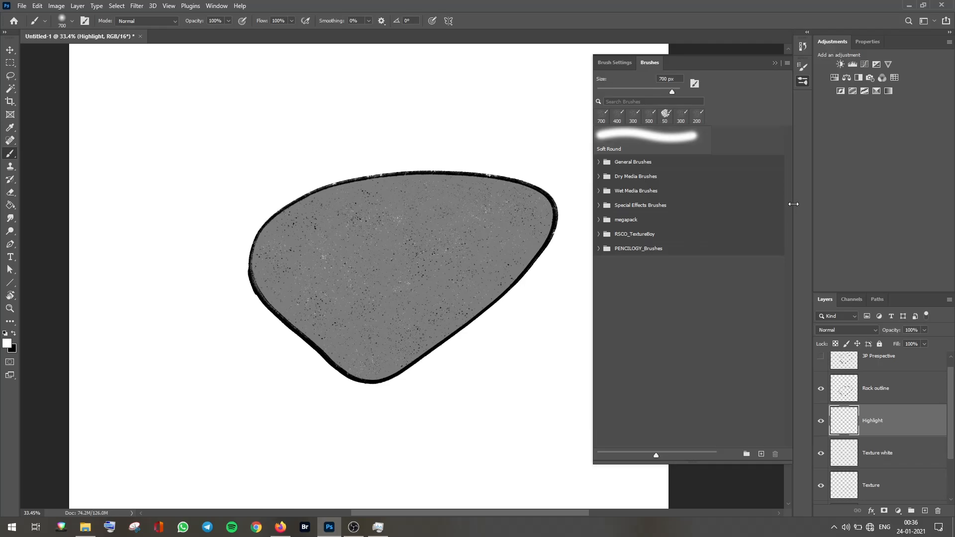
left_click(616, 63)
left_click(627, 106)
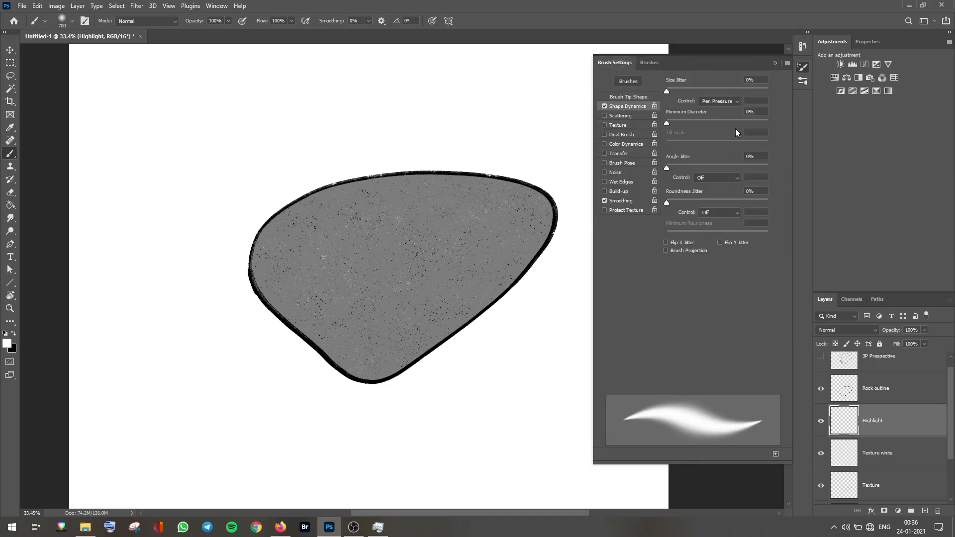
left_click(733, 102)
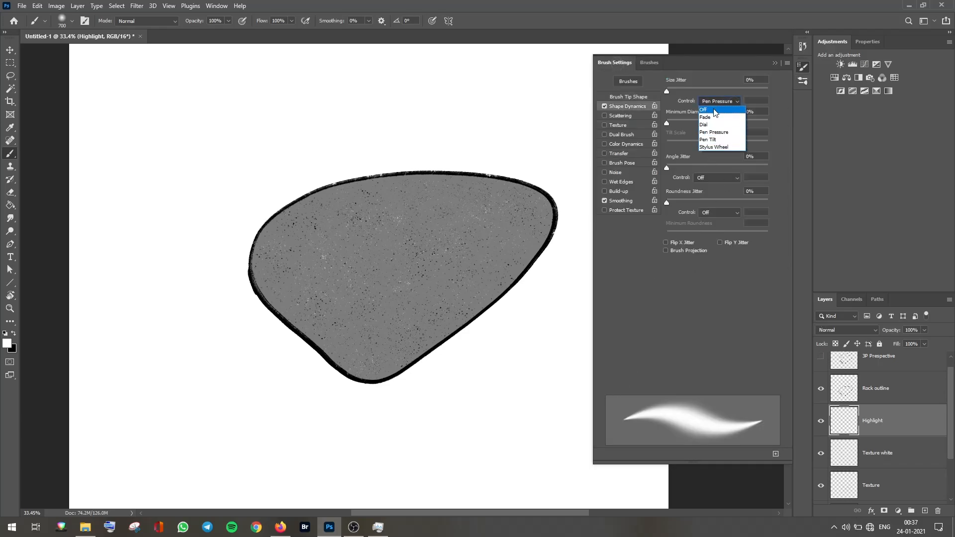
left_click(715, 112)
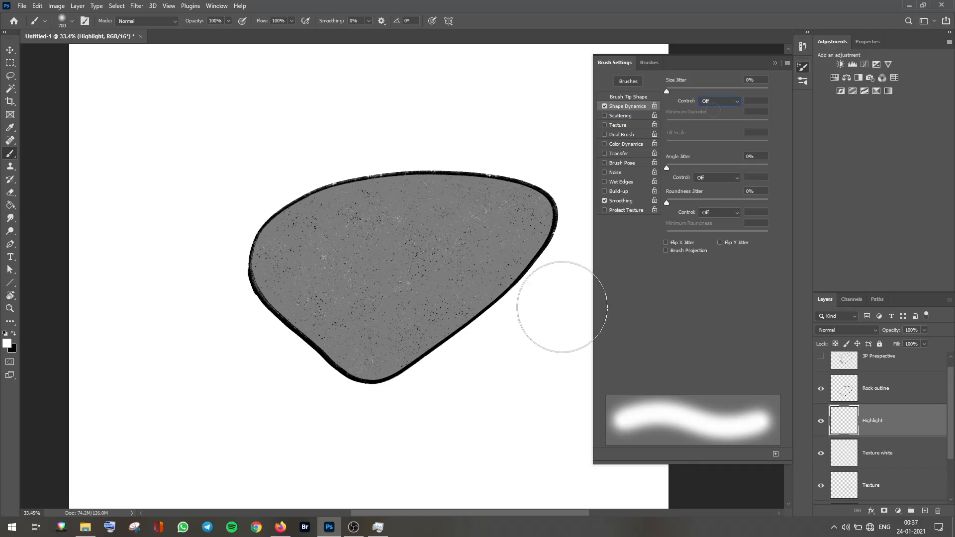
left_click(776, 64)
key("bracketleft")
key("bracketleft")
key("bracketleft")
key("bracketleft")
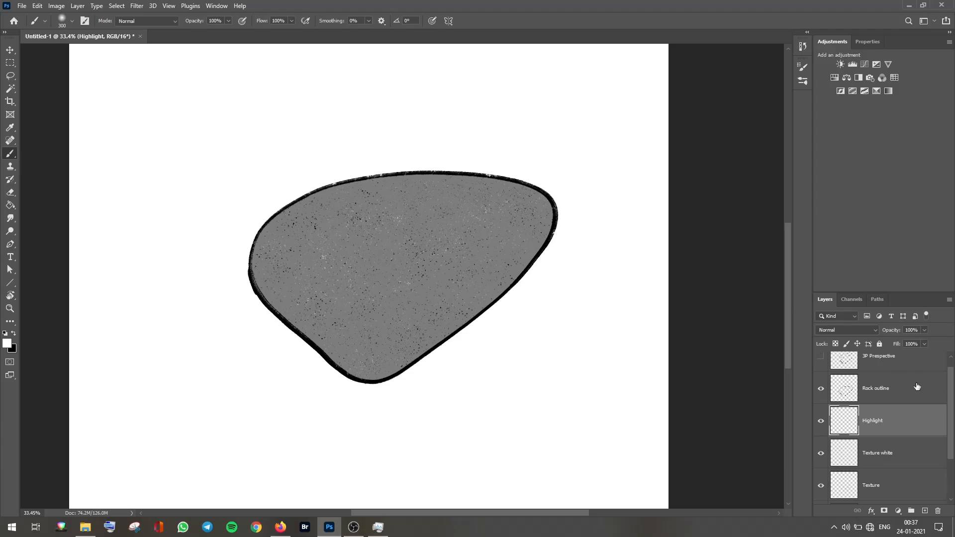
Step: Paint soft white highlights along the rock's upper faces with a 125 px brush at 50% flow, guided by the 3P Prespective layer
scroll(951, 398, "up", 1)
left_click(821, 369)
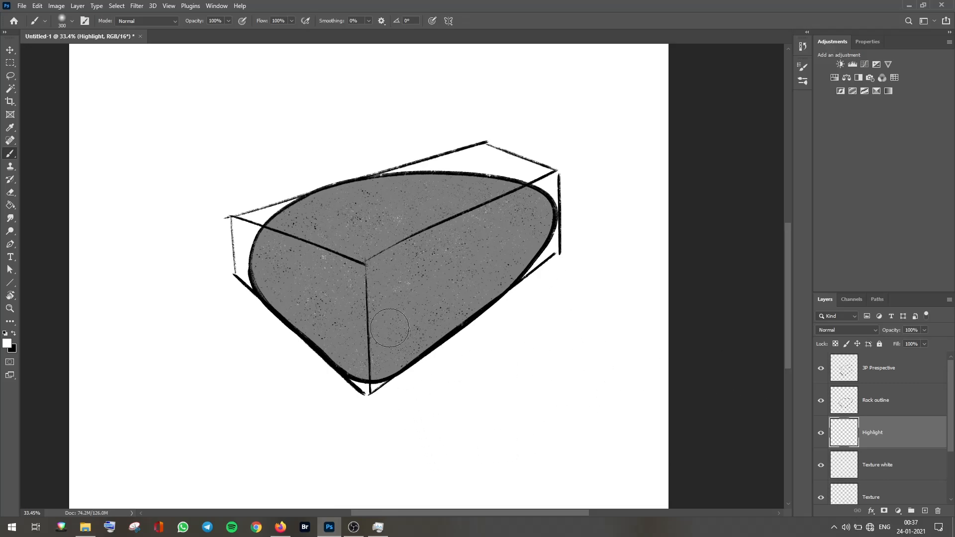
key("bracketleft")
key("bracketleft")
key("bracketleft")
key("bracketleft")
key("bracketleft")
key("shift+5")
mouse_move(360, 260)
left_mouse_down()
mouse_move(308, 241)
mouse_move(287, 244)
mouse_move(345, 260)
mouse_move(367, 314)
mouse_move(366, 268)
mouse_move(390, 255)
mouse_move(371, 282)
mouse_move(438, 229)
mouse_move(507, 214)
mouse_move(379, 251)
mouse_move(483, 211)
mouse_move(391, 275)
mouse_move(479, 238)
mouse_move(368, 323)
mouse_move(462, 211)
mouse_move(381, 282)
mouse_move(517, 208)
mouse_move(357, 313)
mouse_move(359, 266)
mouse_move(339, 254)
mouse_move(375, 267)
mouse_move(369, 284)
mouse_move(479, 217)
mouse_move(355, 263)
mouse_move(426, 243)
mouse_move(372, 269)
left_mouse_up()
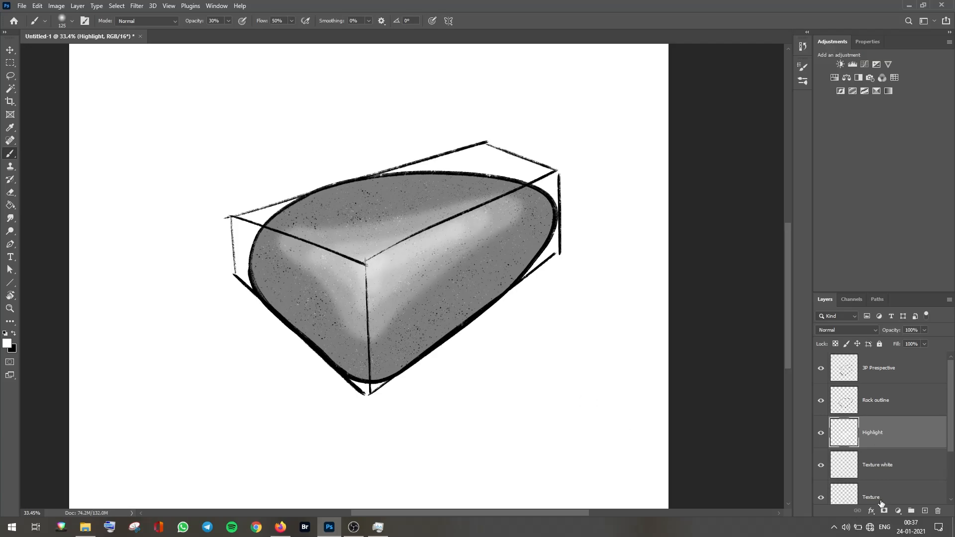
left_click(821, 369)
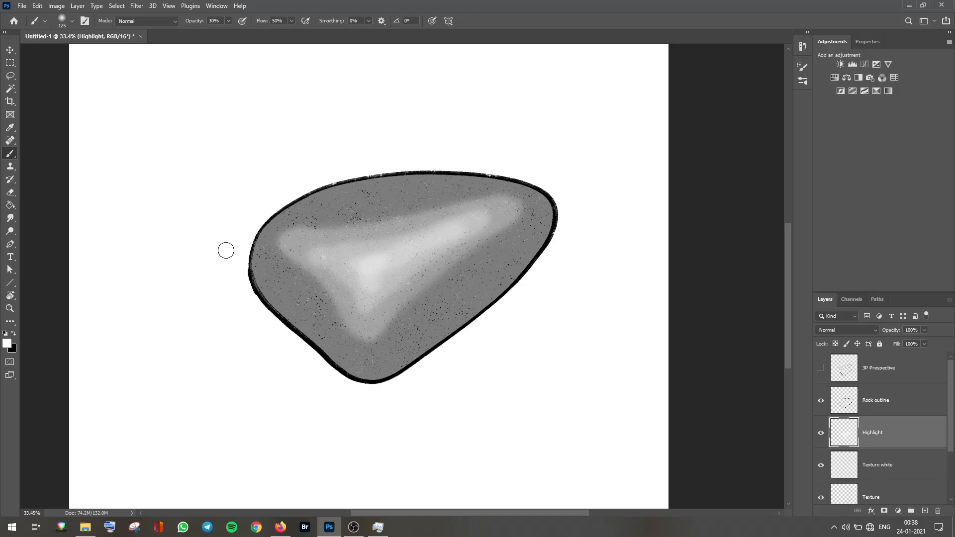
Step: Blend the highlight strokes across the rock with the Smudge tool at 6% strength
left_click(10, 220)
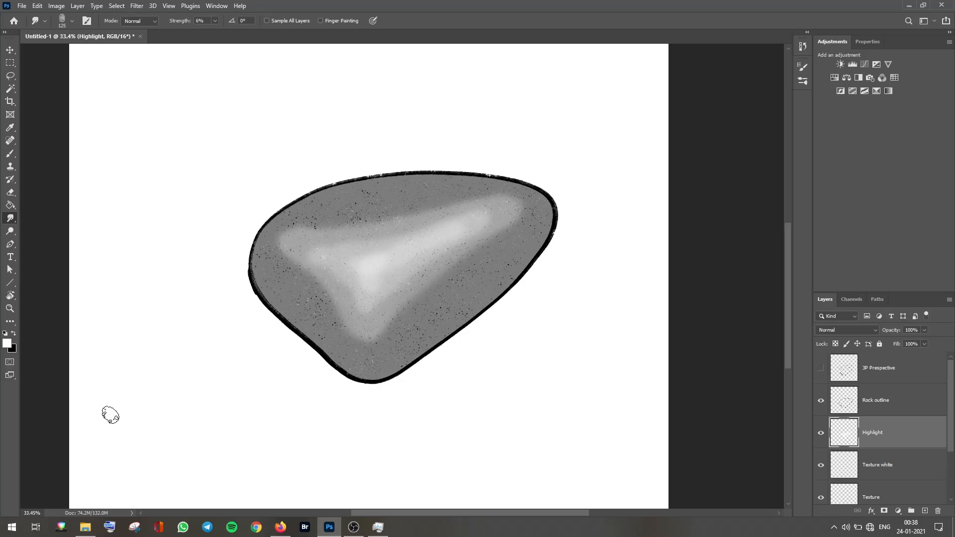
scroll(335, 249, "up", 8)
left_click_drag(299, 299, 256, 181)
mouse_move(308, 344)
left_mouse_down()
mouse_move(394, 290)
mouse_move(423, 308)
left_mouse_up()
mouse_move(444, 382)
left_mouse_down()
mouse_move(492, 313)
mouse_move(278, 403)
left_mouse_up()
left_click_drag(576, 189, 512, 164)
mouse_move(330, 143)
left_mouse_down()
mouse_move(405, 234)
mouse_move(330, 277)
left_mouse_up()
scroll(330, 277, "down", 2)
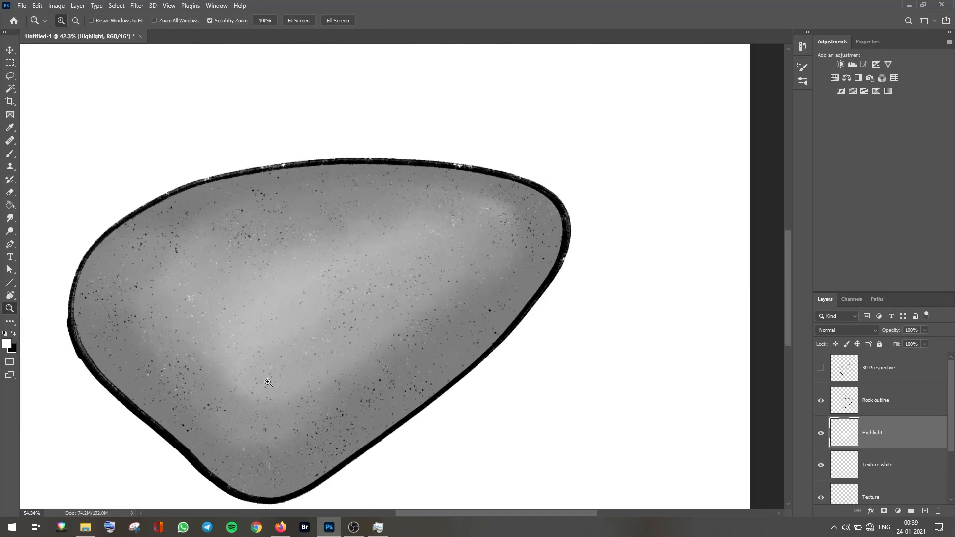
left_click_drag(487, 256, 491, 210)
key("z")
mouse_move(559, 249)
left_mouse_down()
mouse_move(419, 320)
mouse_move(469, 251)
left_mouse_up()
key("z")
left_click_drag(506, 300, 435, 295)
key("b")
left_click(470, 262)
key("ctrl+z")
Step: Add a new layer named Shadows 1
key("r")
left_click(925, 511)
type("Shadows 1")
key("Return")
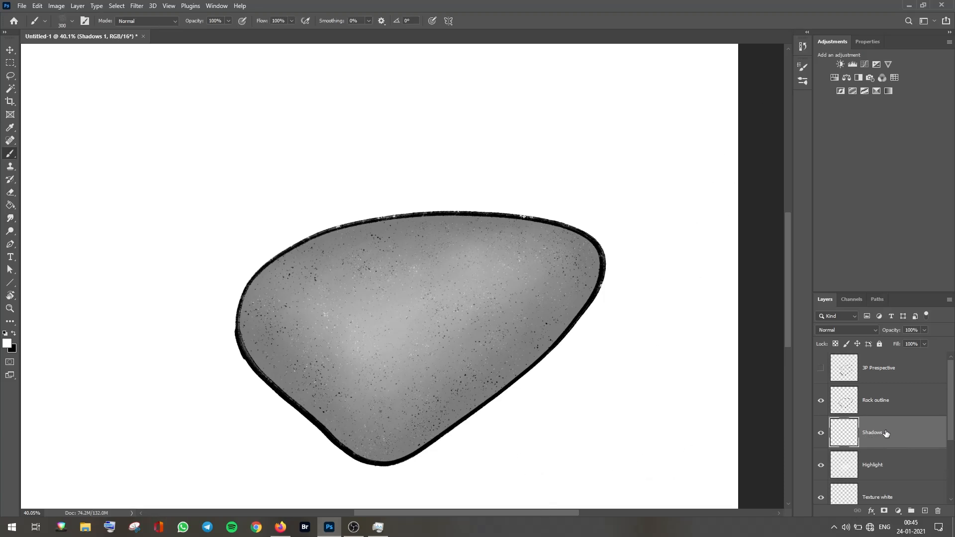
Step: Paint a black grain shadow along the rock's edge with the RSCO The Godfather of Grain brush at 50% flow
left_click(801, 82)
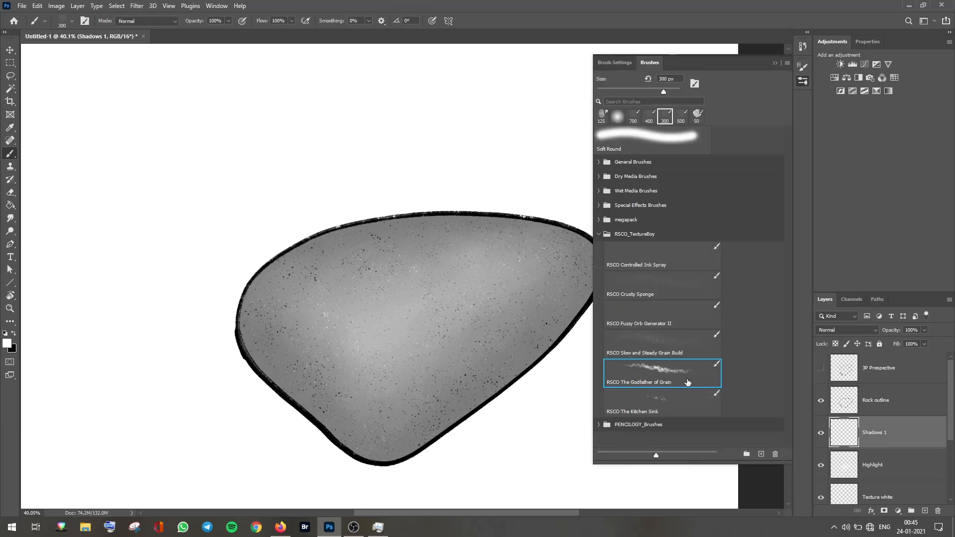
left_click(777, 63)
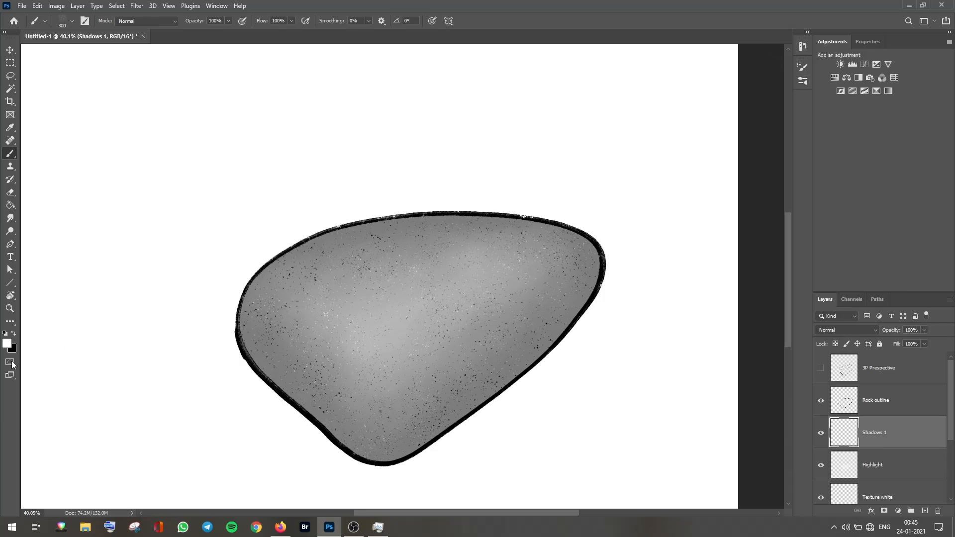
left_click(13, 335)
key("shift+5")
left_click_drag(420, 461, 297, 393)
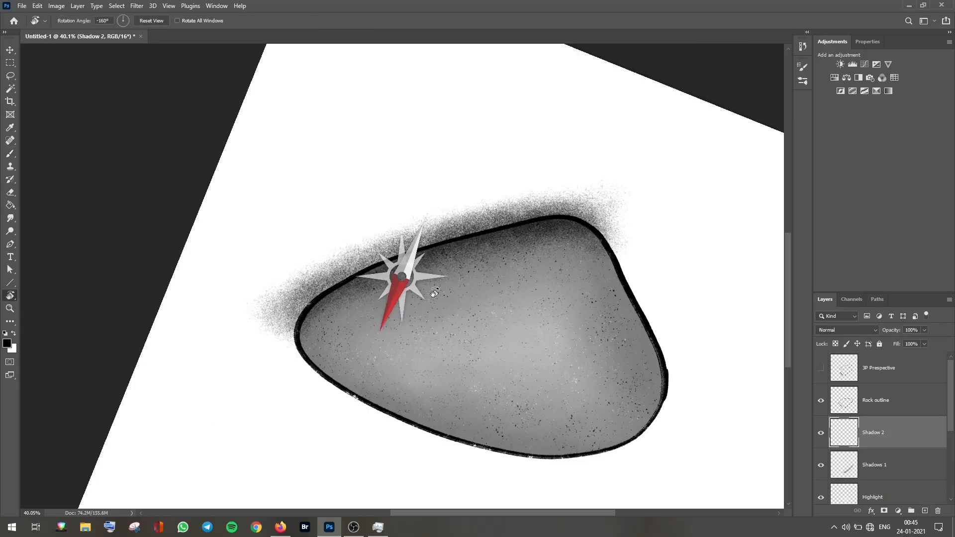
Step: Paint more grain shadow along the rock's lower edge on the Shadows 1 layer
left_click_drag(321, 219, 448, 189)
left_click_drag(423, 323, 400, 233)
left_click(885, 465)
left_click_drag(317, 433, 308, 373)
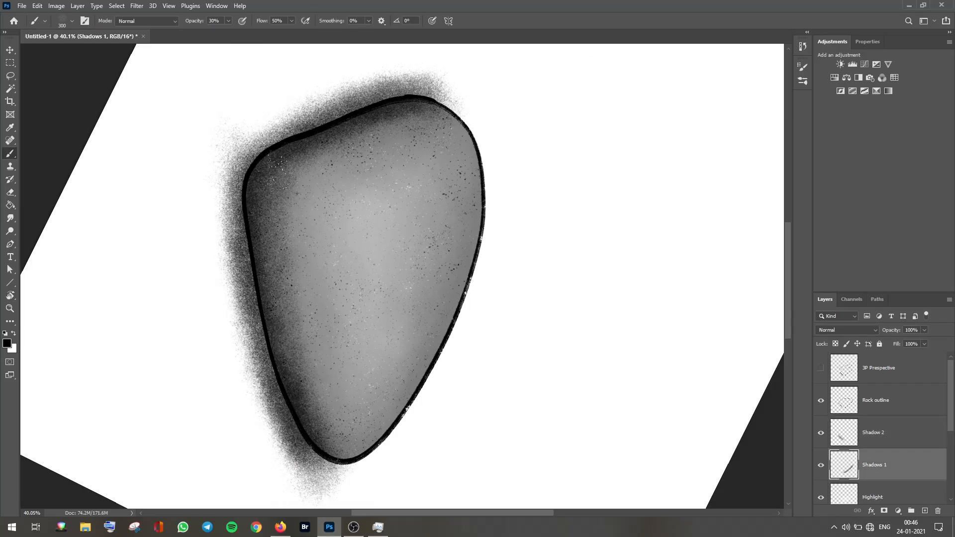
Step: Add a new layer named Shadow 3 above the Shadow 2 layer
left_click(885, 433)
key("Escape")
key("z")
left_click_drag(390, 313, 420, 314)
left_click(925, 511)
double_click(873, 433)
type("Shadow 3")
key("Return")
key("b")
mouse_move(318, 224)
left_mouse_down()
mouse_move(622, 174)
mouse_move(318, 229)
left_mouse_up()
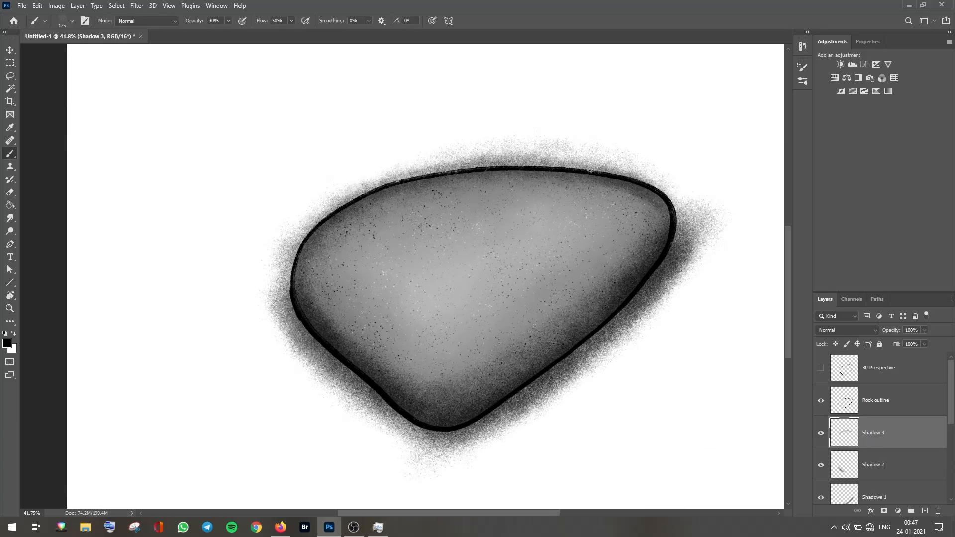
left_click_drag(622, 187, 669, 229)
key("z")
mouse_move(433, 330)
left_mouse_down()
mouse_move(413, 330)
mouse_move(445, 331)
left_mouse_up()
key("b")
key("ctrl+z")
key("ctrl+z")
key("ctrl+z")
Step: Paint grain shadows around the rock's edges on the Shadow 3 layer
key("x")
mouse_move(254, 212)
left_mouse_down()
mouse_move(225, 299)
mouse_move(271, 199)
left_mouse_up()
key("r")
left_click_drag(299, 334, 379, 392)
key("z")
left_click_drag(563, 371, 590, 371)
key("b")
left_click_drag(351, 207, 651, 172)
left_click(821, 401)
left_click(821, 401)
key("z")
left_click_drag(450, 437, 393, 437)
key("r")
Step: Delete the shadow grain outside the rock on the shadow layers using the inverted Color layer selection, then deselect
key("ctrl+a")
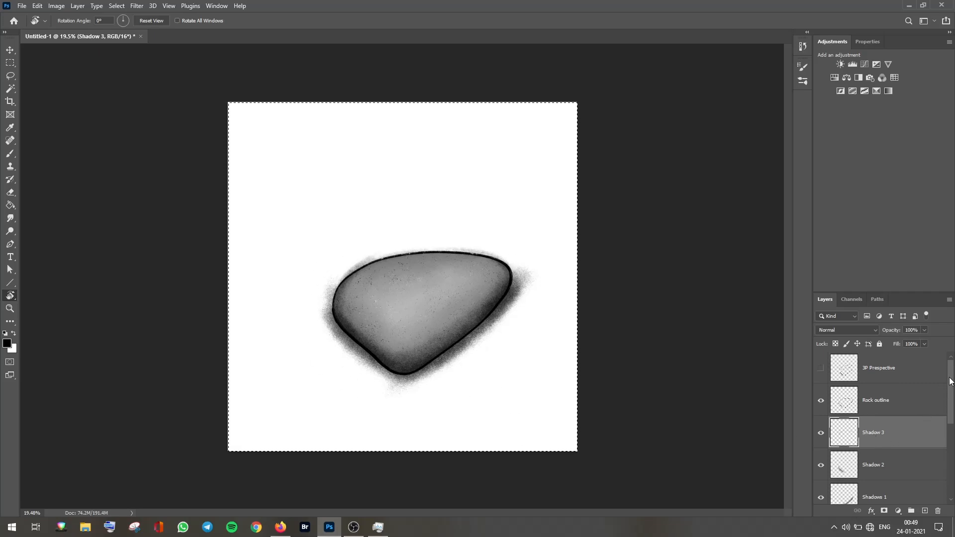
left_click_drag(950, 400, 950, 475)
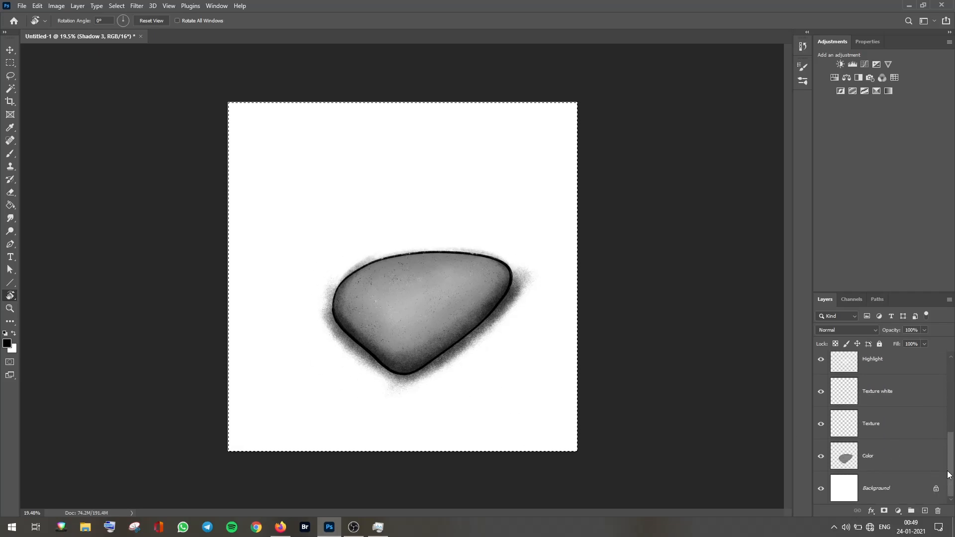
left_click(846, 466, "ctrl")
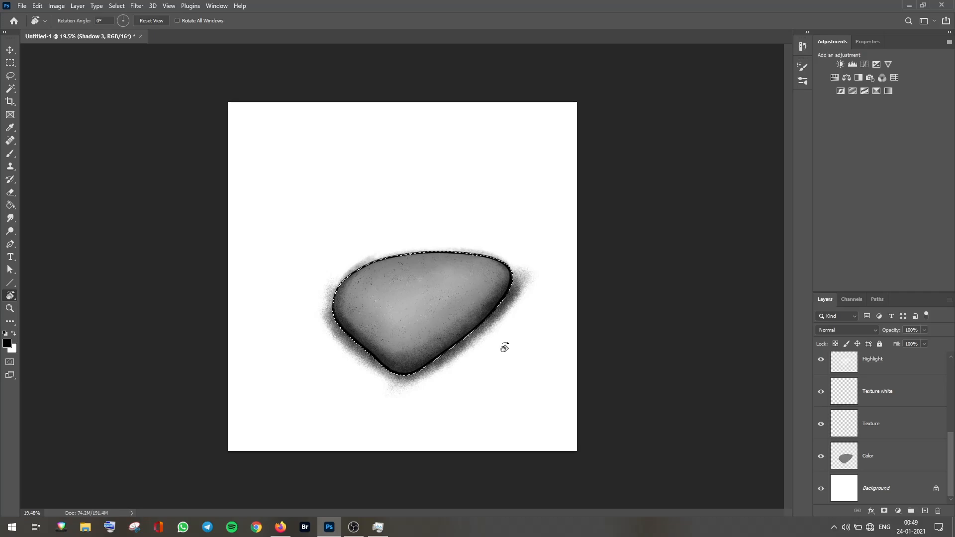
key("ctrl+shift+i")
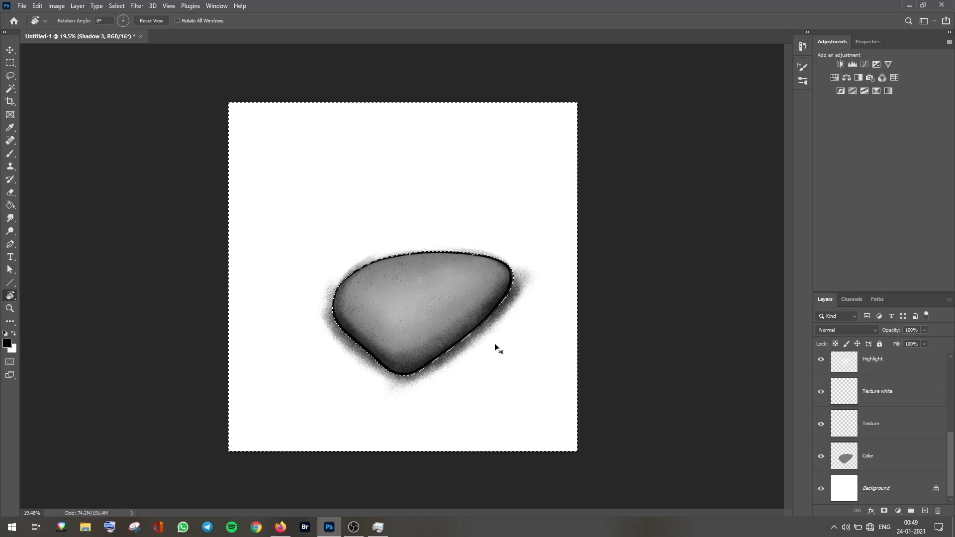
mouse_move(950, 458)
left_mouse_down()
mouse_move(945, 354)
mouse_move(945, 401)
left_mouse_up()
left_click(873, 451)
key("Delete")
left_click(882, 424)
key("Delete")
left_click(878, 396)
key("Delete")
scroll(878, 402, "up", 1)
key("ctrl+d")
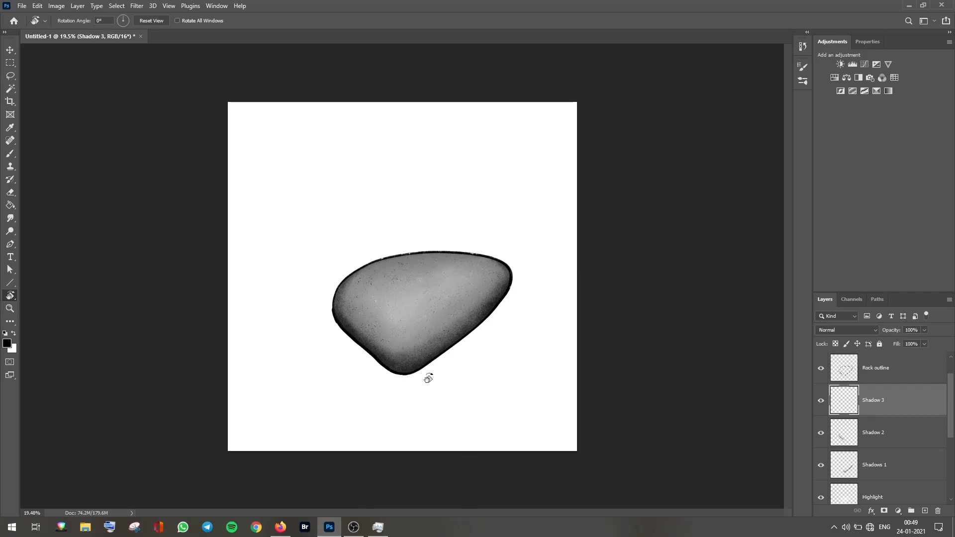
Step: Add a new layer named Shadow 4 above Shadow 3
key("z")
left_click_drag(418, 367, 439, 369)
left_click_drag(432, 377, 407, 414)
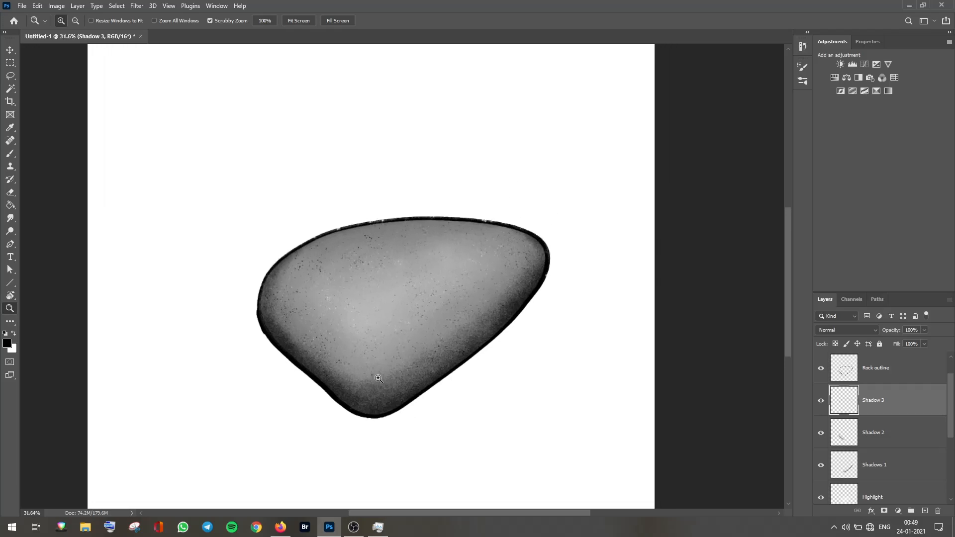
left_click_drag(405, 372, 427, 372)
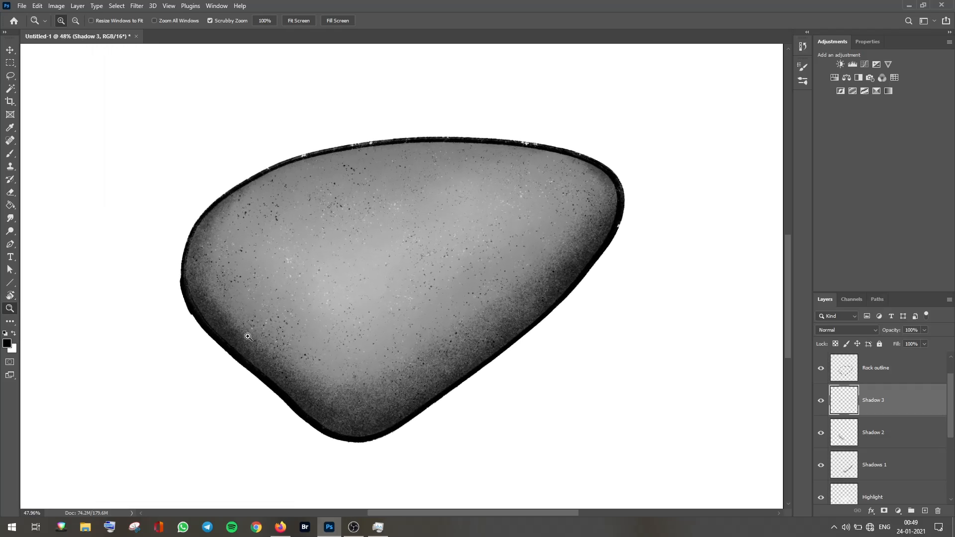
left_click(924, 510)
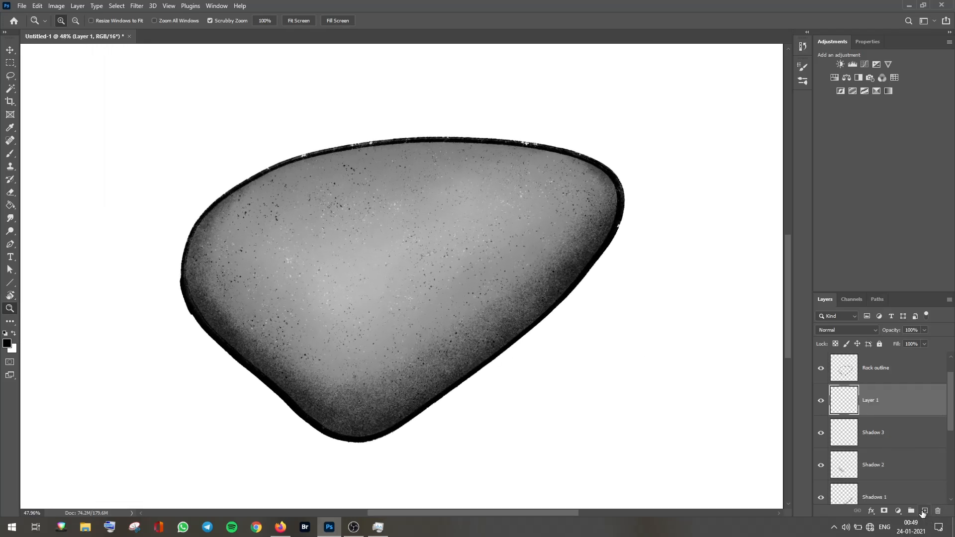
double_click(873, 400)
type("Shadow 4")
key("Return")
Step: Paint a soft grain shadow along the rock's lower-left edge on the Shadow 4 layer
key("b")
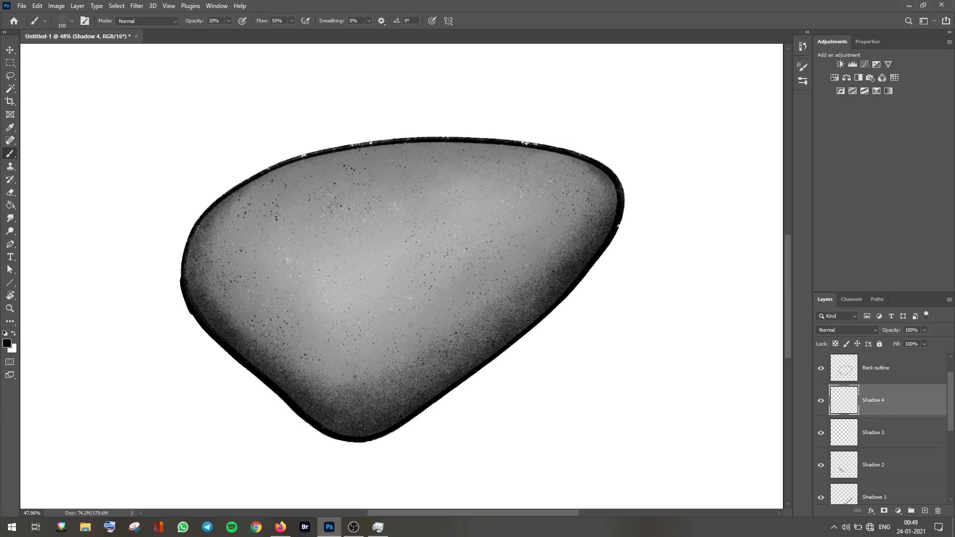
left_click_drag(228, 281, 221, 202)
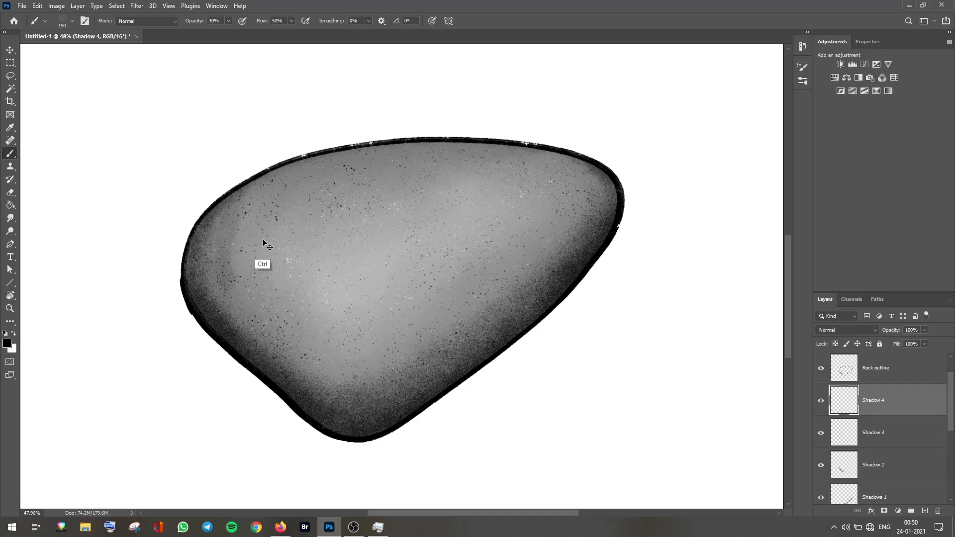
key("ctrl+z")
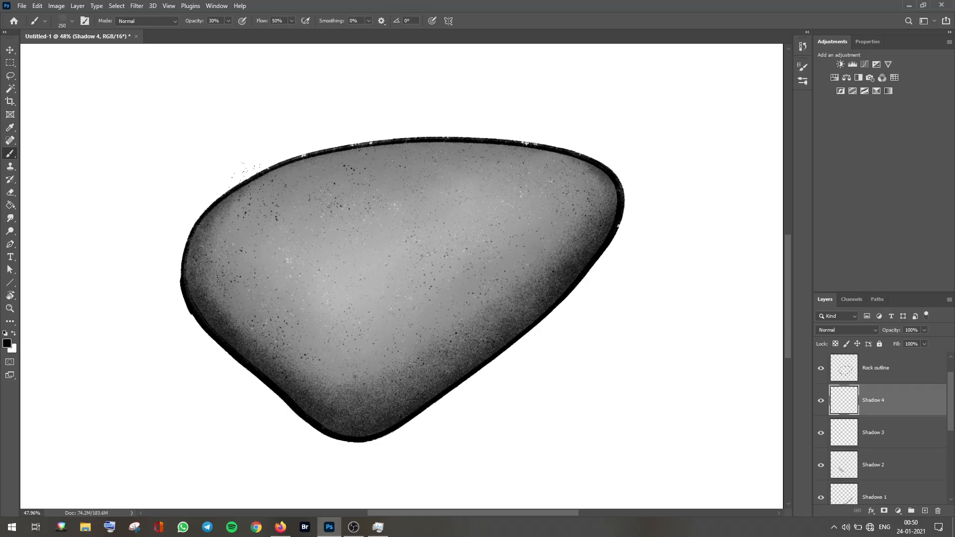
left_click_drag(276, 343, 354, 375)
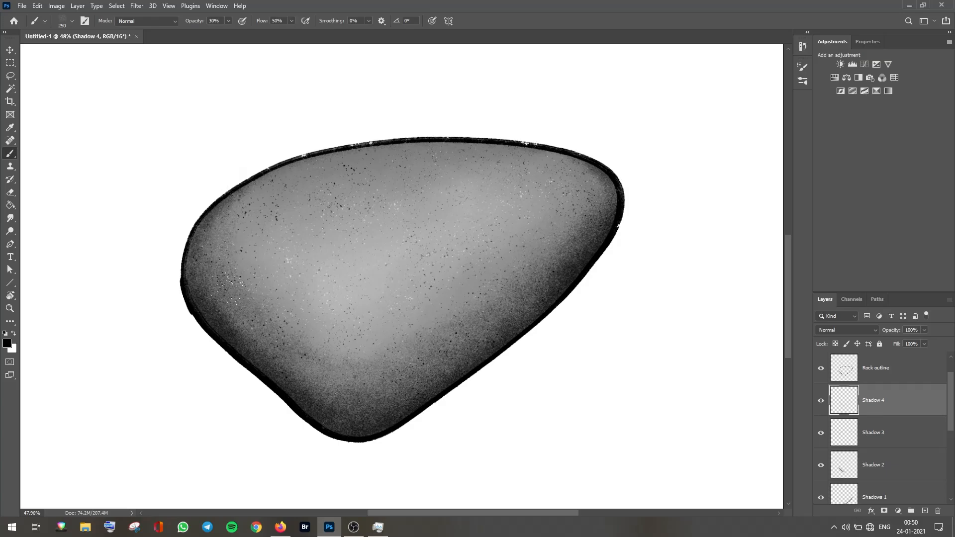
key("z")
scroll(405, 388, "down", 5)
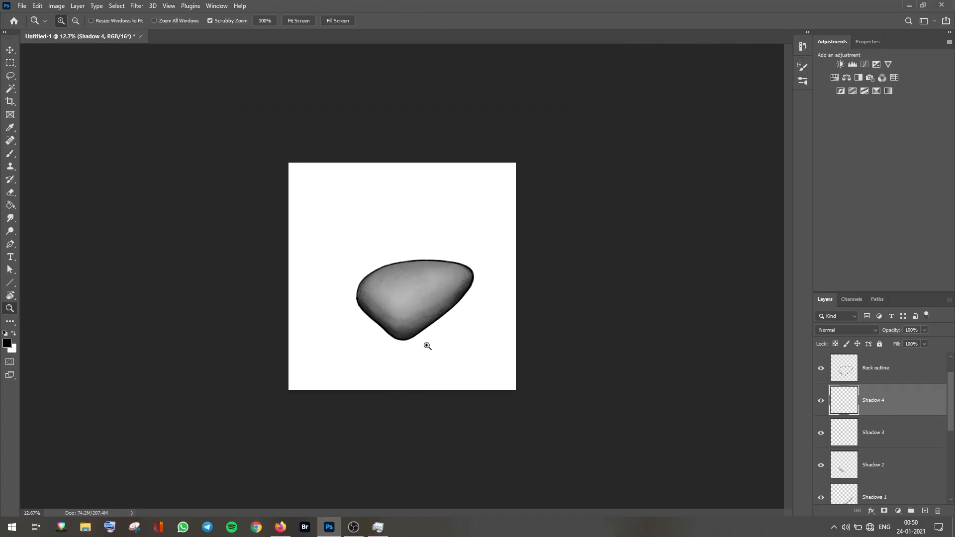
Step: Hide the Rock outline layer and inspect the rock's grainy edges up close
scroll(424, 353, "up", 2)
scroll(425, 327, "up", 3)
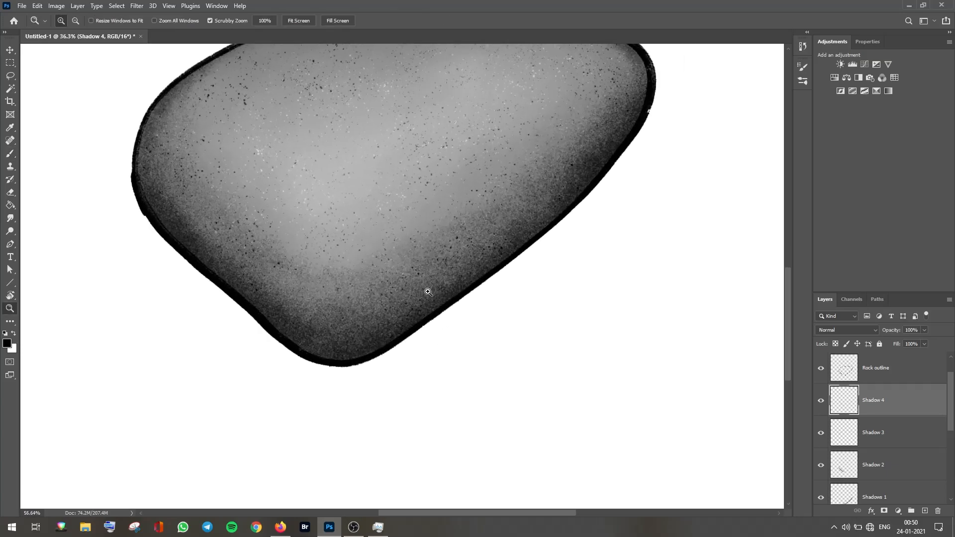
left_click(821, 369)
scroll(495, 377, "up", 3)
scroll(495, 377, "left", 3)
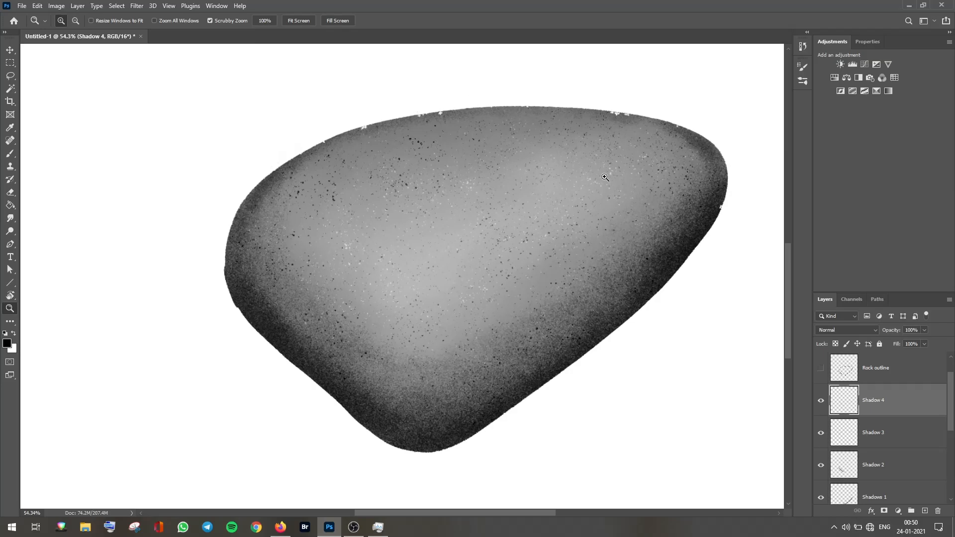
left_click(822, 368)
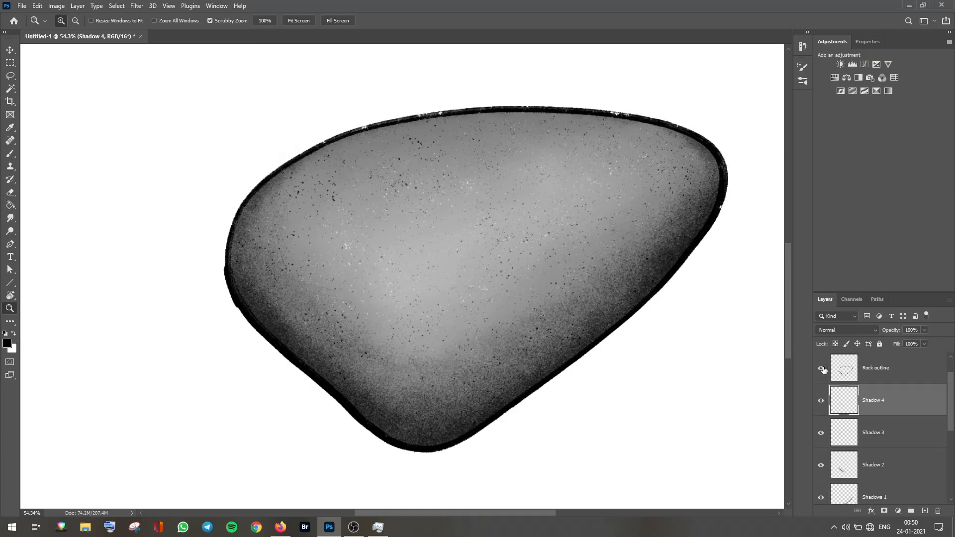
left_click(821, 369)
key("x")
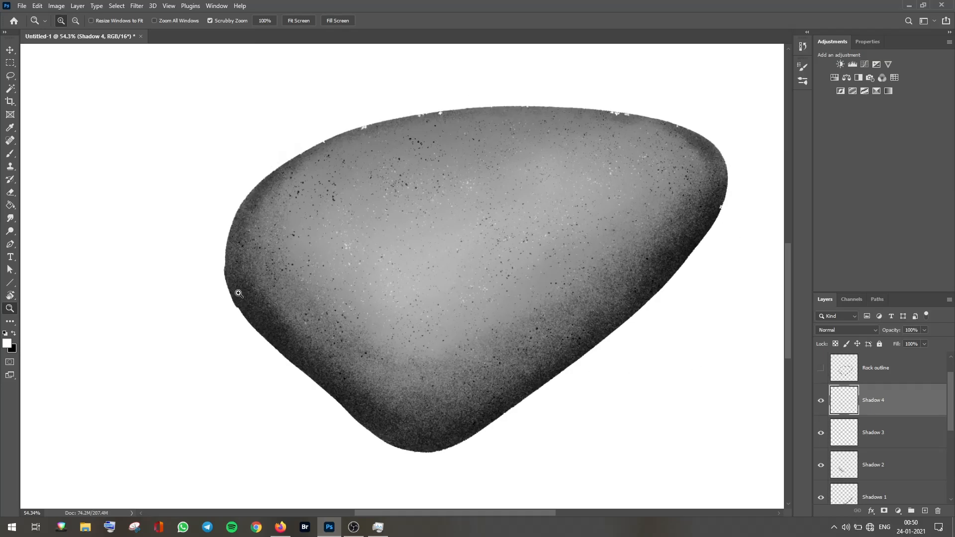
left_click(237, 286)
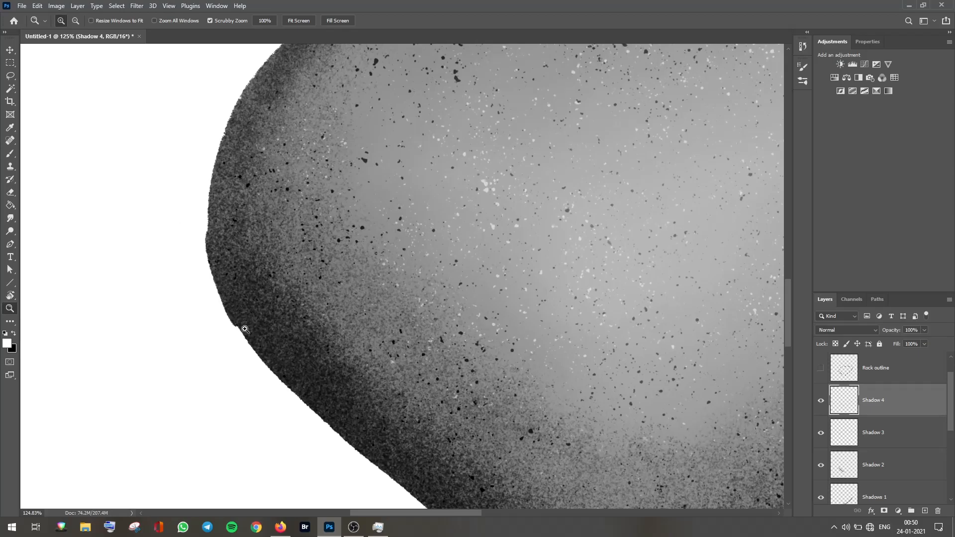
left_click_drag(378, 101, 256, 350)
left_click_drag(375, 249, 420, 136)
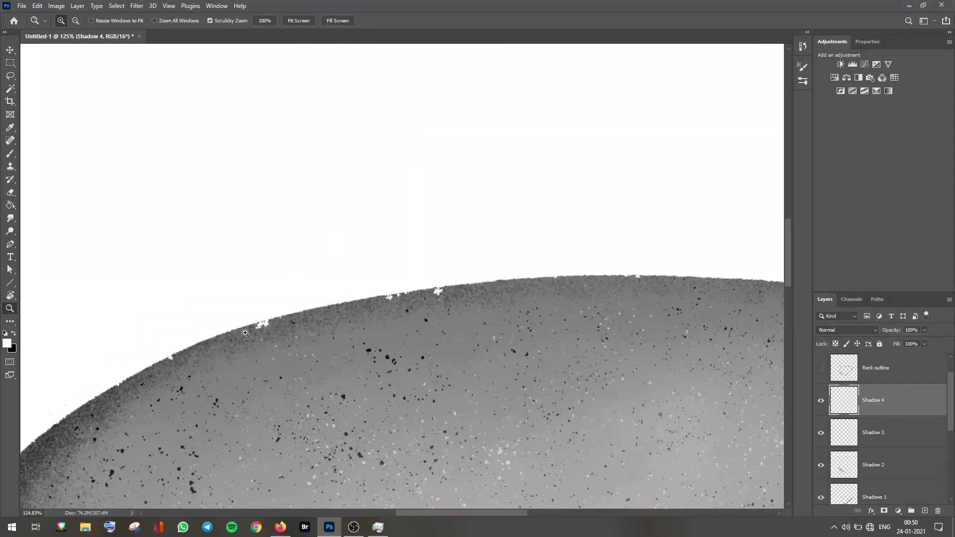
left_click_drag(511, 351, 334, 345)
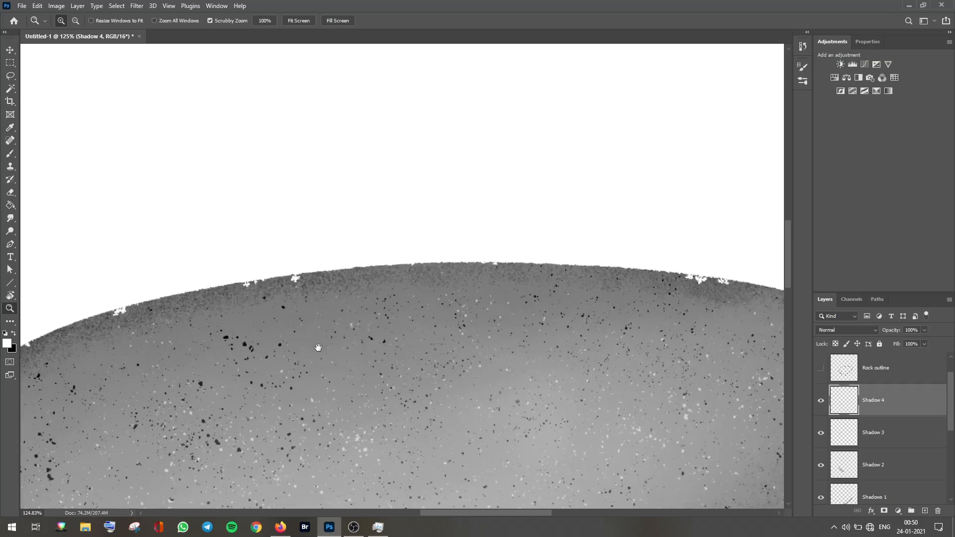
left_click_drag(458, 340, 525, 292)
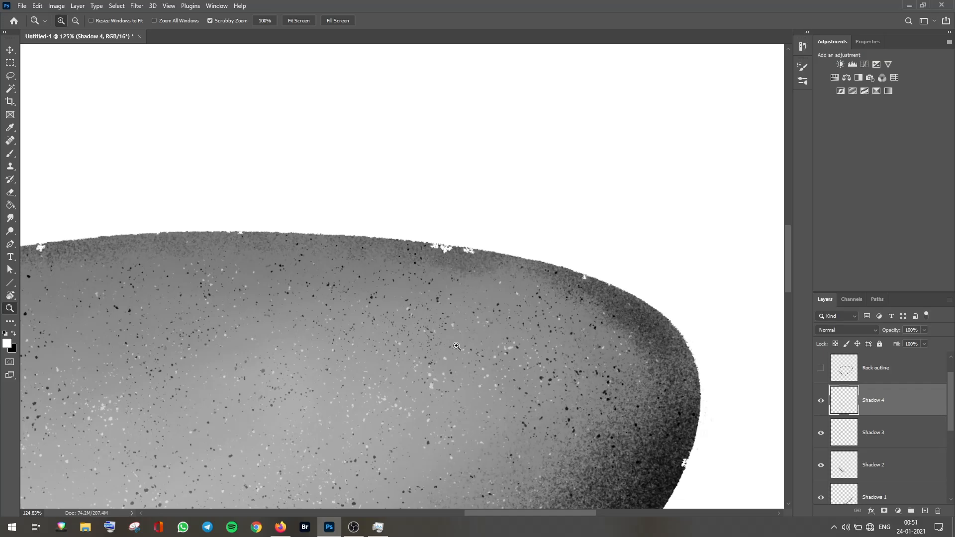
key("ctrl+0")
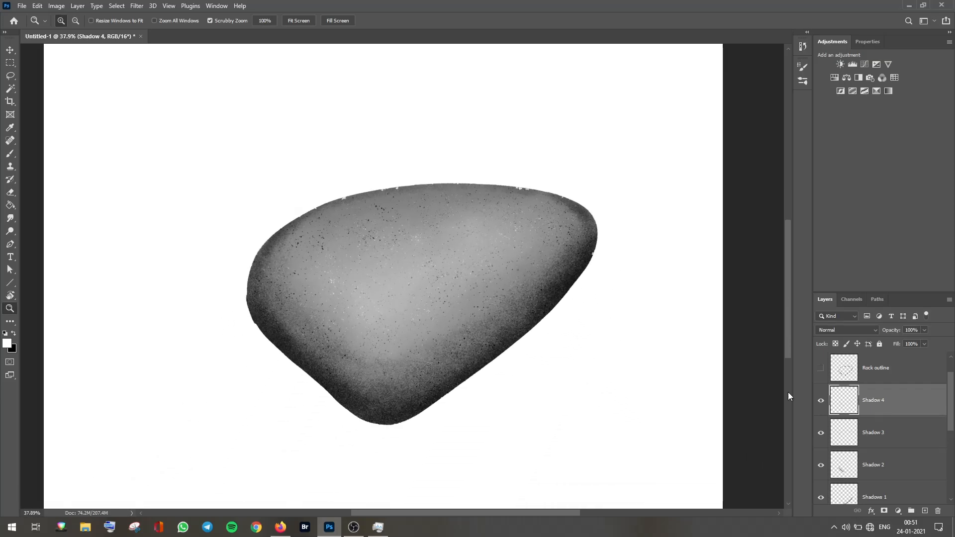
Step: Select all the rock's painting layers and group them into a folder
left_click_drag(951, 397, 951, 470)
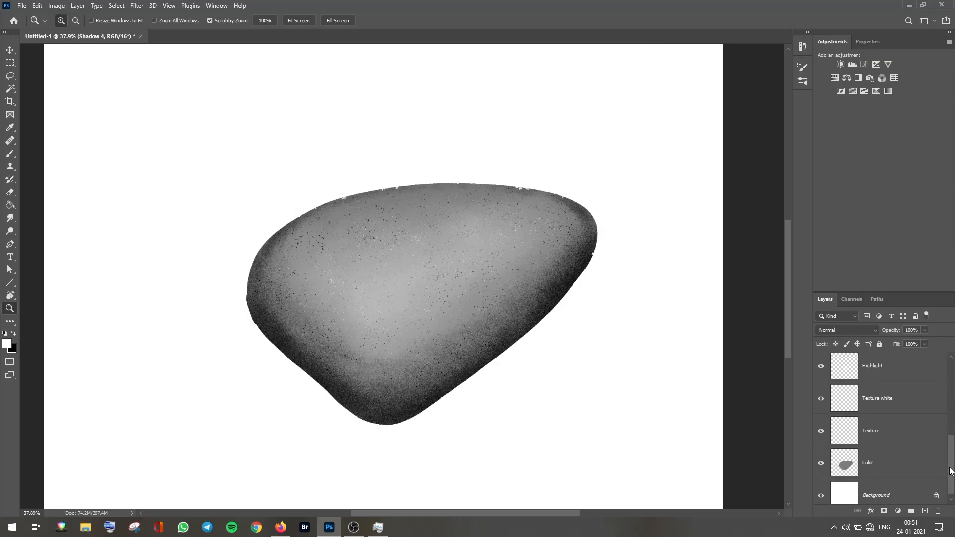
key("ctrl+alt+a")
left_click(911, 511)
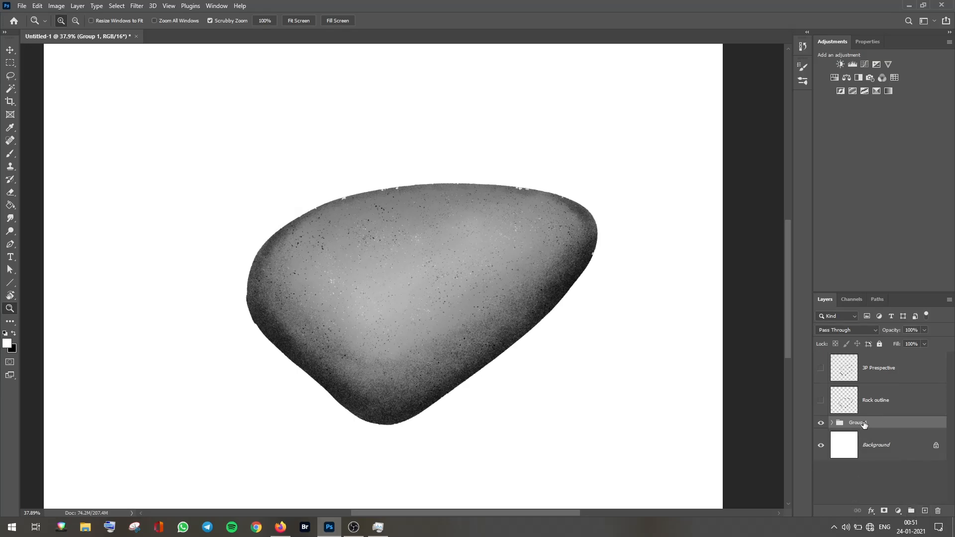
Step: Add a layer mask to the group and choose a Kyle's Inkbox Brush Pen 2017 Grit brush
left_click(884, 512)
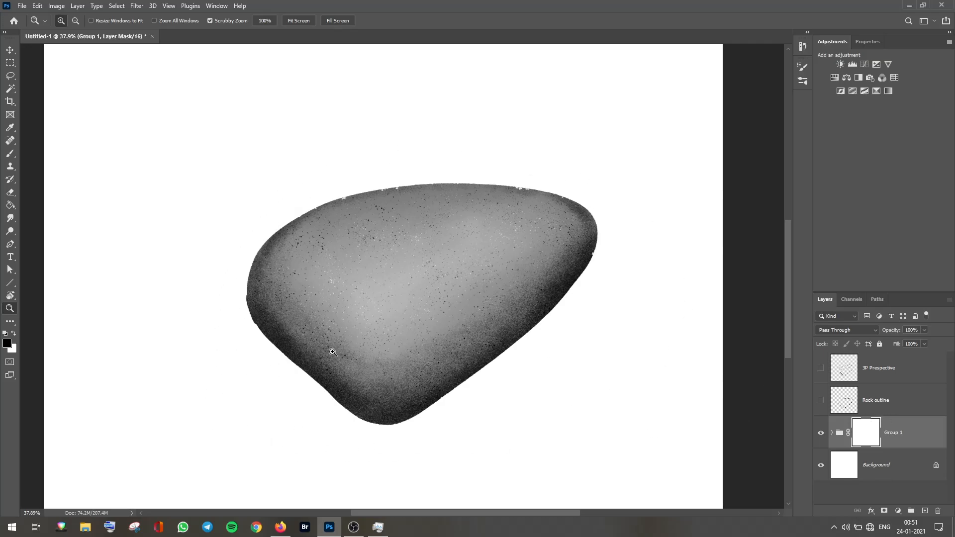
left_click(804, 81)
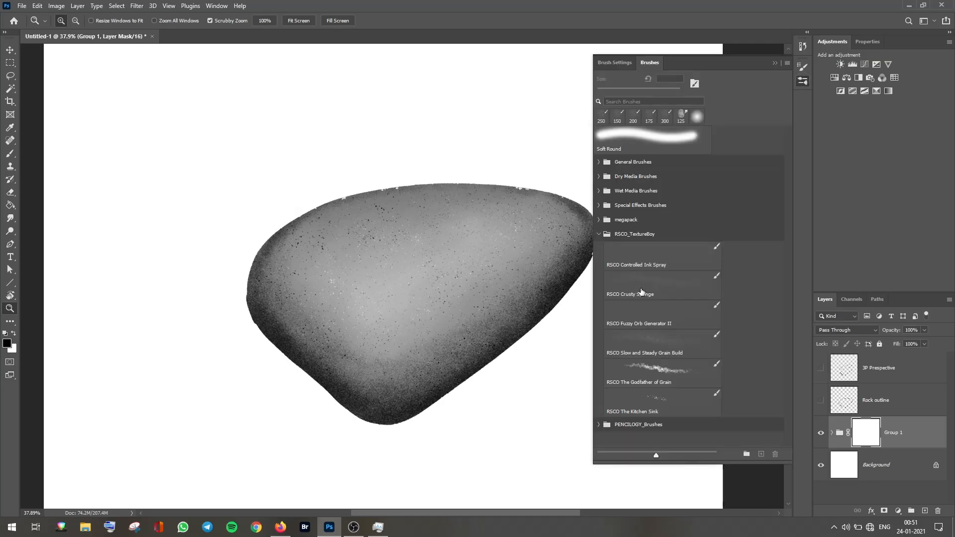
left_click(605, 232)
left_click(600, 220)
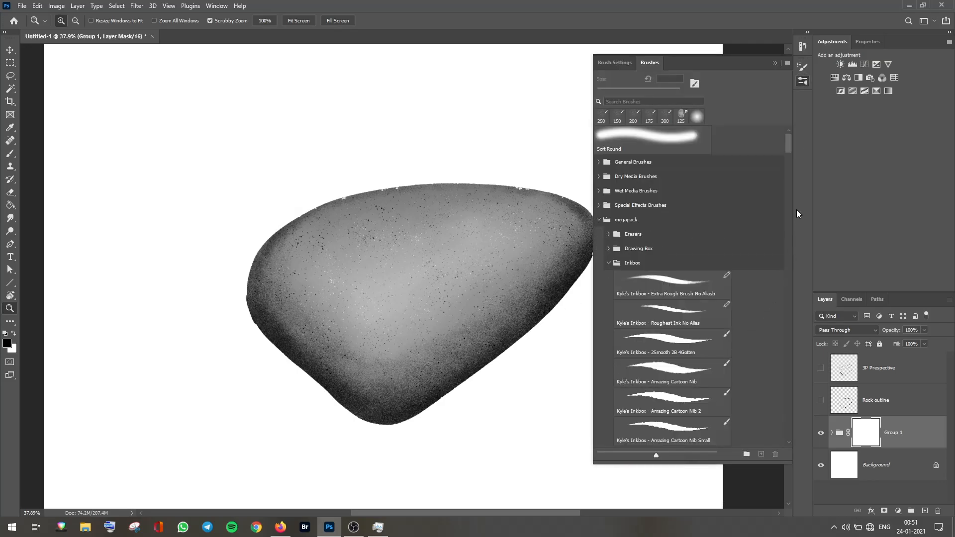
left_click_drag(788, 148, 790, 191)
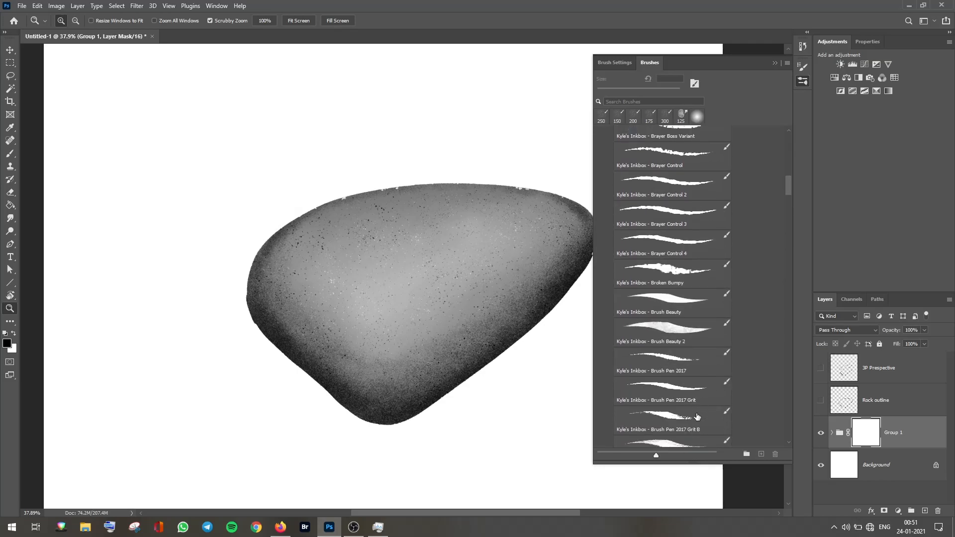
left_click(693, 430)
left_click(775, 63)
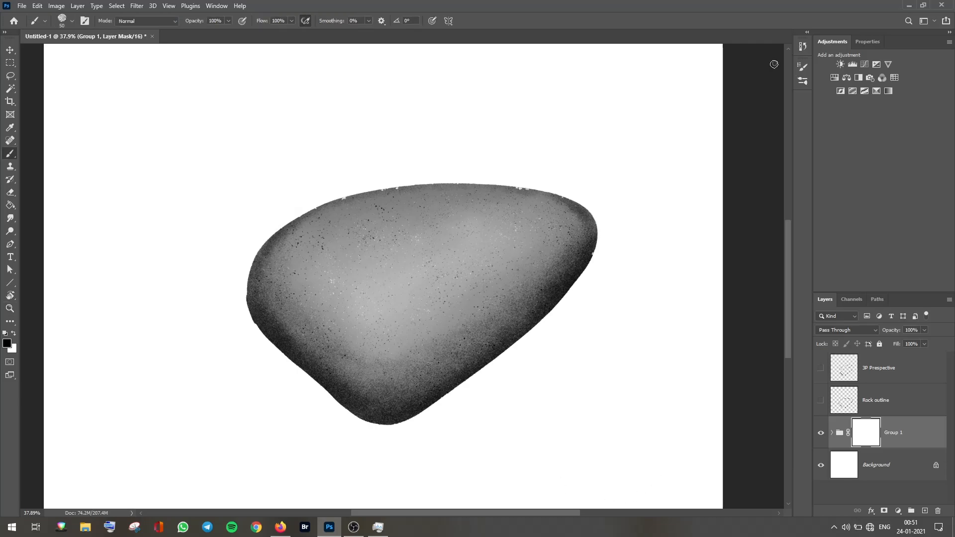
Step: Try painting the group mask along the rock's upper-left edge with smoothing at 73%
key("z")
mouse_move(264, 320)
left_mouse_down()
mouse_move(298, 315)
mouse_move(320, 292)
left_mouse_up()
key("r")
left_click_drag(340, 260, 493, 233)
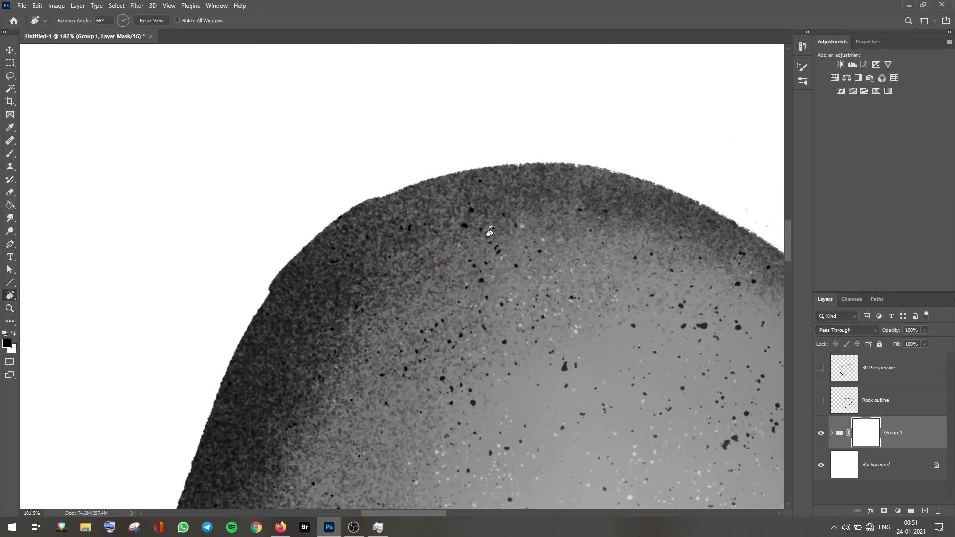
left_click_drag(511, 201, 490, 209)
key("b")
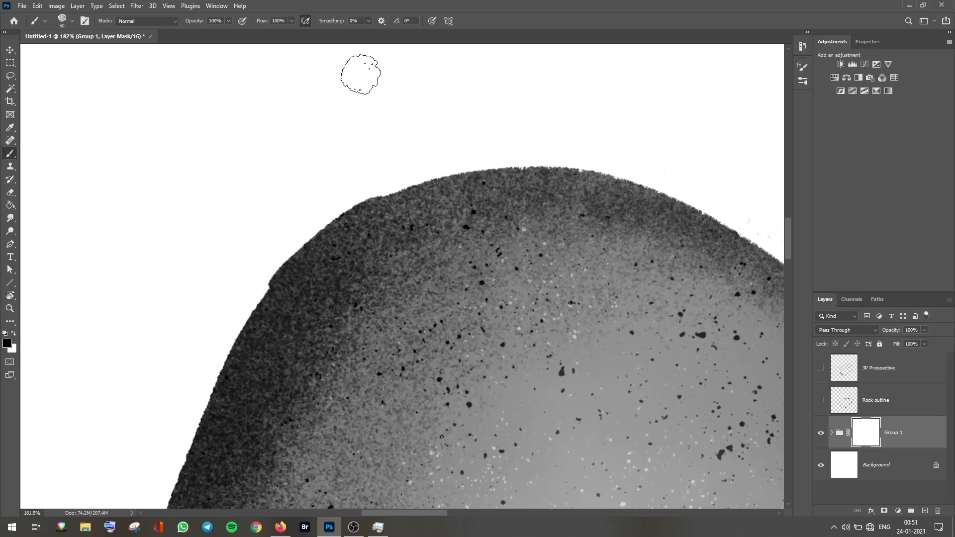
key("bracketleft")
key("bracketleft")
key("bracketleft")
key("bracketleft")
key("bracketleft")
key("bracketright")
left_click(368, 21)
left_click(401, 32)
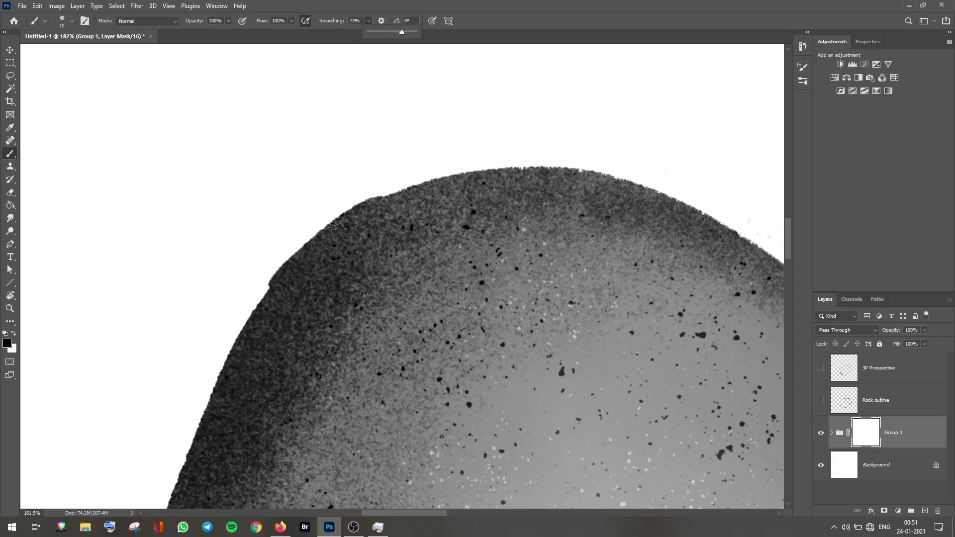
left_click(256, 296)
key("ctrl+z")
Step: Set smoothing to 33% and paint the mask along the rock's upper-left edge to roughen the outline
left_click(369, 21)
left_click(353, 35)
left_click_drag(261, 293, 323, 228)
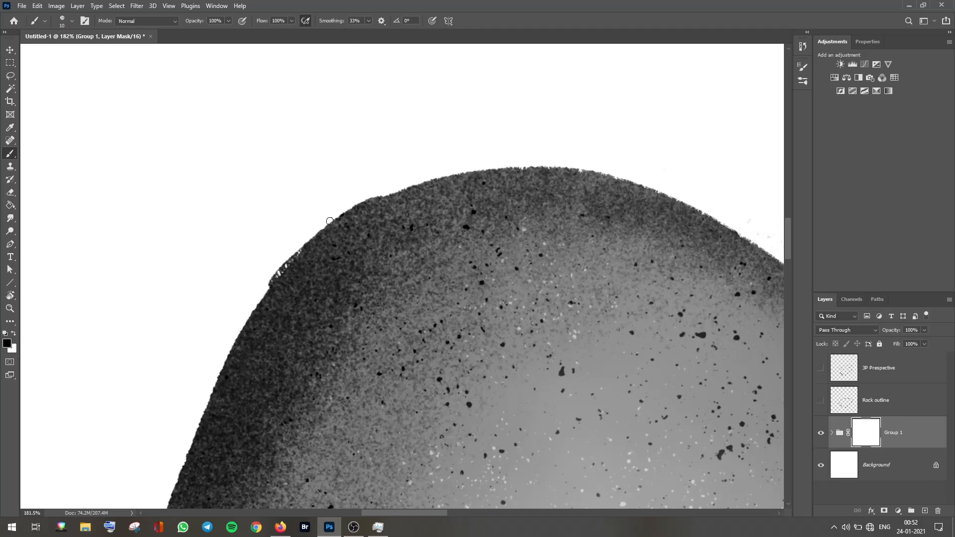
mouse_move(259, 296)
left_mouse_down()
mouse_move(310, 238)
mouse_move(266, 288)
left_mouse_up()
mouse_move(306, 245)
left_mouse_down()
mouse_move(376, 193)
mouse_move(277, 268)
mouse_move(399, 185)
mouse_move(327, 224)
mouse_move(378, 197)
mouse_move(261, 291)
left_mouse_up()
left_click_drag(363, 203, 253, 302)
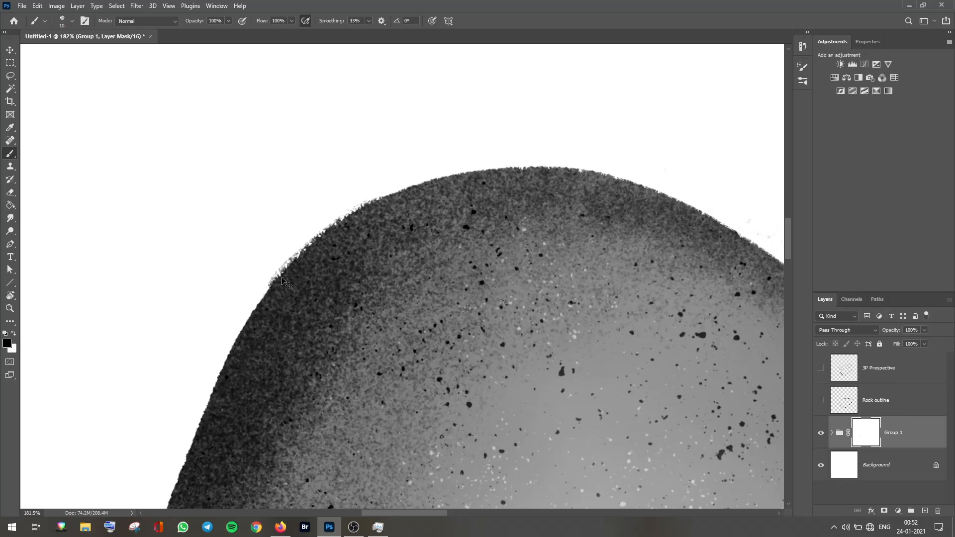
key("ctrl+z")
Step: Continue painting the group mask along the rock's edges with a smaller brush to roughen the outline
left_click(803, 82)
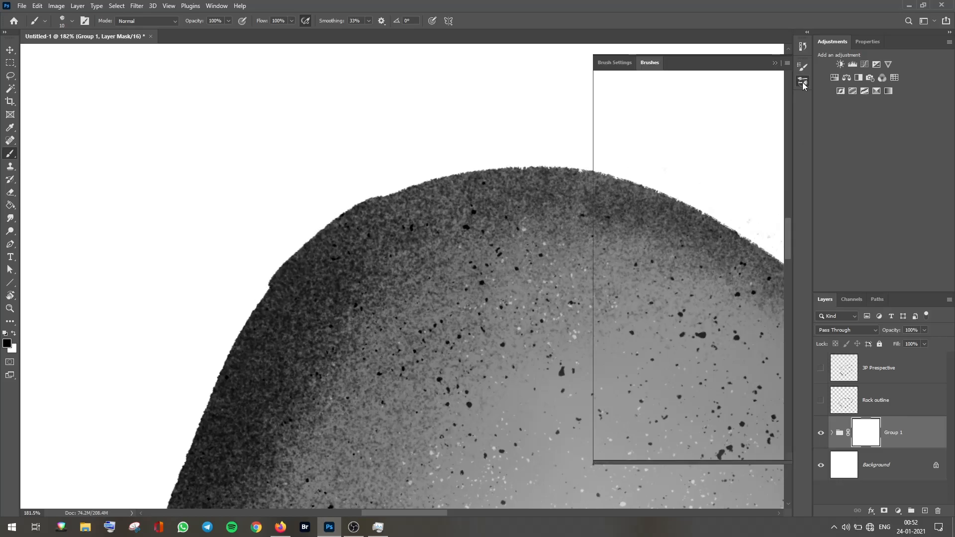
left_click(802, 67)
left_click(803, 67)
mouse_move(269, 283)
left_mouse_down()
mouse_move(400, 184)
mouse_move(318, 189)
left_mouse_up()
left_click_drag(279, 313, 318, 313)
left_click_drag(646, 330, 567, 333)
left_click_drag(375, 367, 448, 367)
left_click_drag(133, 423, 252, 203)
key("[")
left_click_drag(724, 245, 499, 174)
left_click_drag(343, 193, 510, 97)
Step: Move the rock group upward on the canvas
left_click(356, 530)
left_click(356, 531)
key("r")
left_click_drag(446, 167, 406, 384)
key("shift")
left_click_drag(394, 380, 463, 353)
key("z")
key("r")
key("ctrl+0")
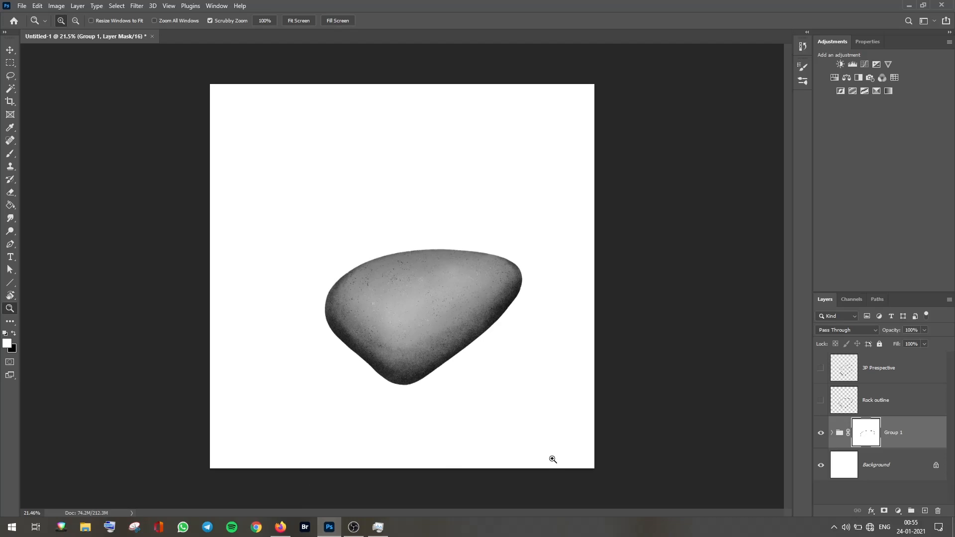
key("ctrl+2")
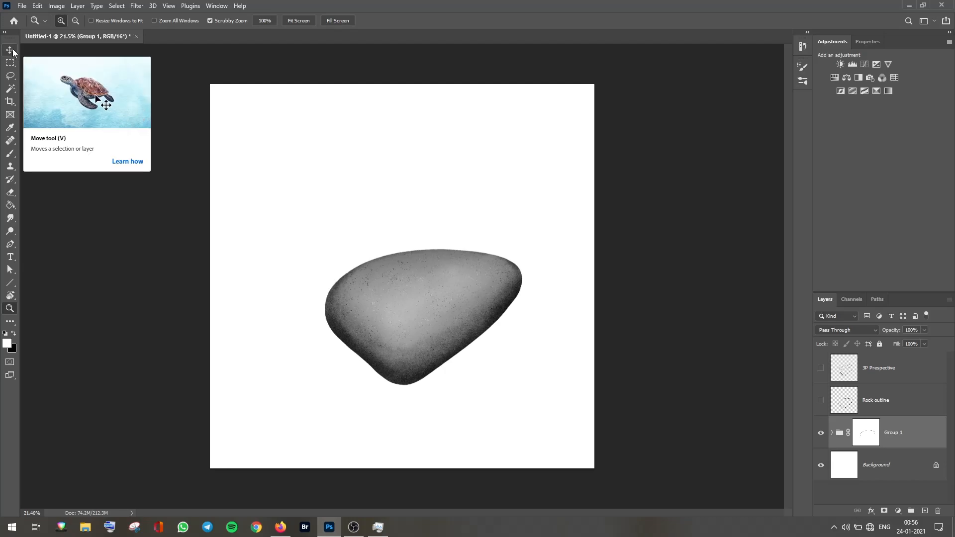
key("v")
left_click_drag(430, 344, 407, 285)
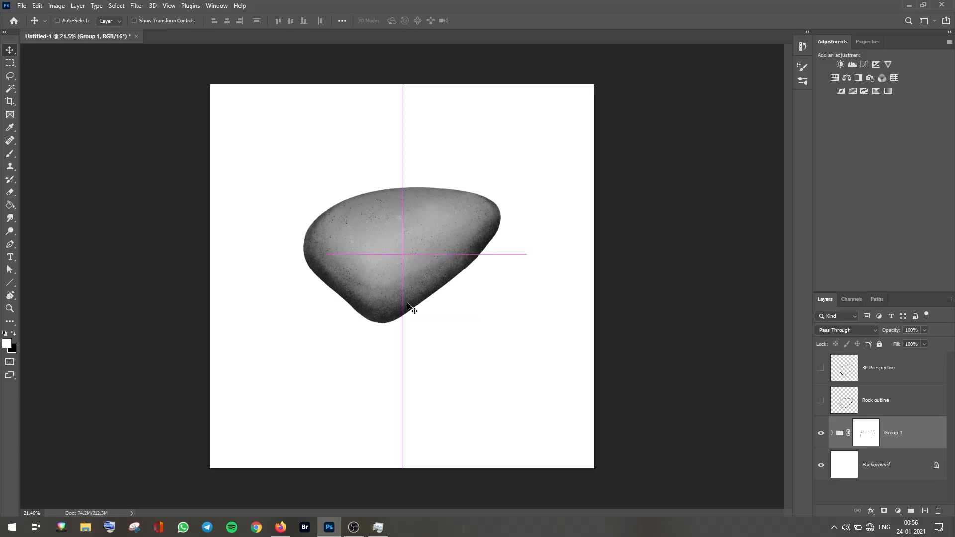
Step: Add a new layer above the Background and paint a soft 30% opacity cast shadow beneath the rock
left_click(885, 465)
left_click(925, 510)
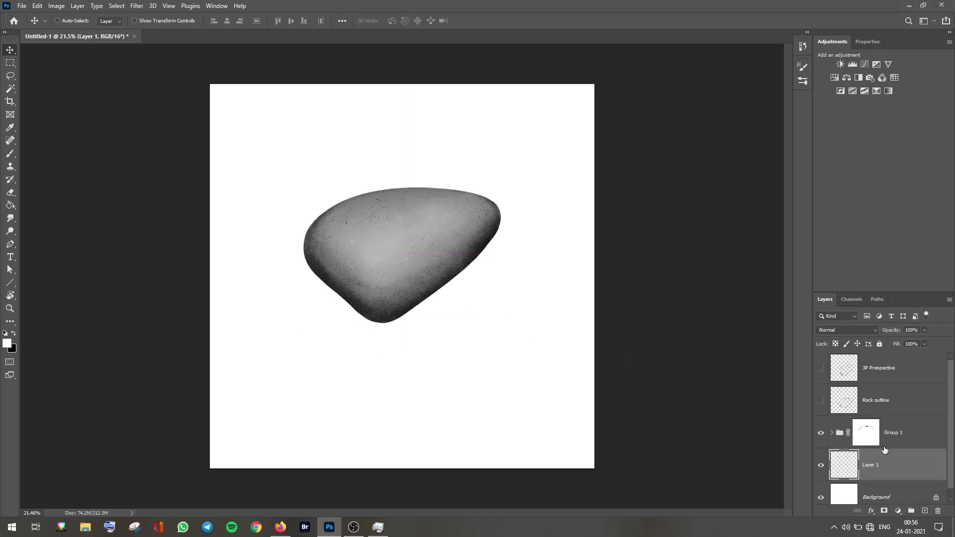
left_click(803, 81)
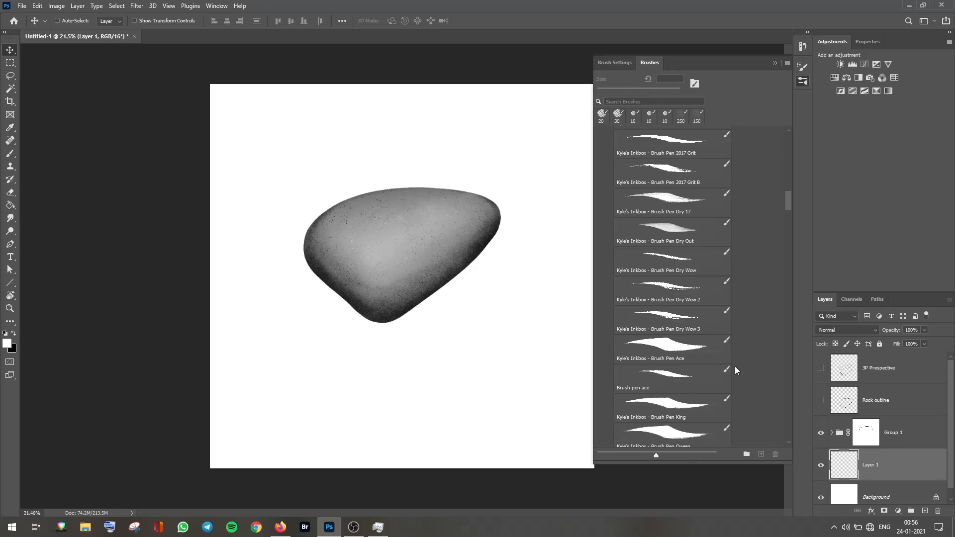
left_click_drag(789, 202, 790, 133)
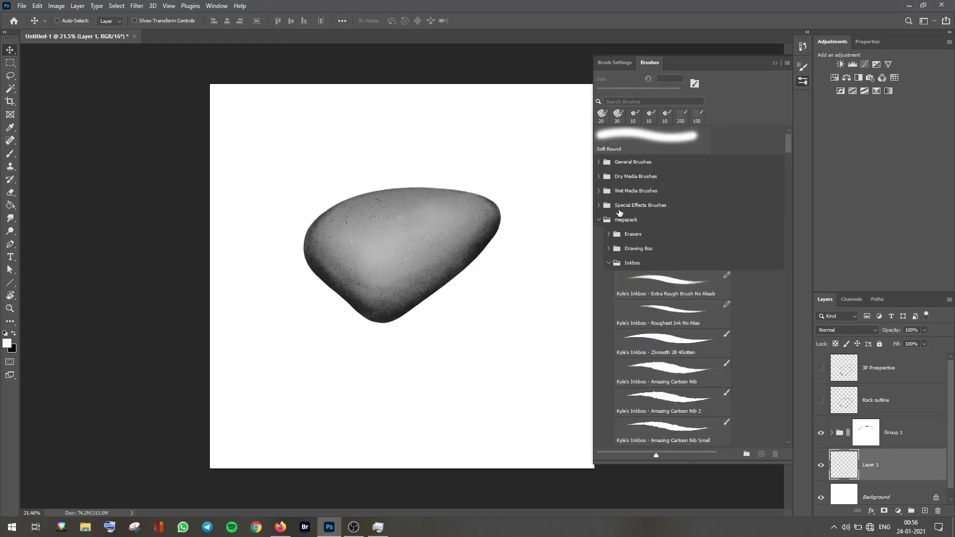
left_click(599, 220)
key("b")
key("x")
key("3")
left_click_drag(338, 398, 463, 398)
left_click_drag(462, 398, 358, 400)
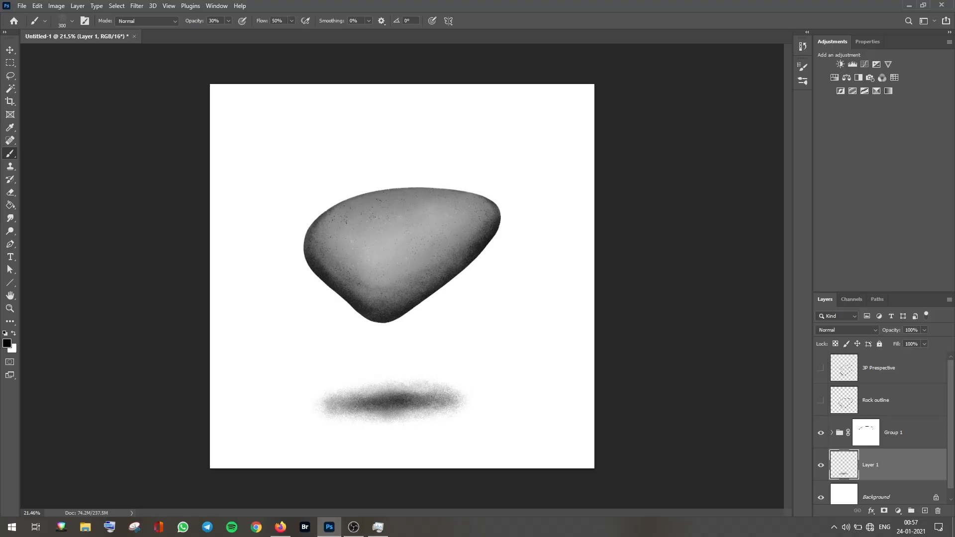
left_click(371, 404)
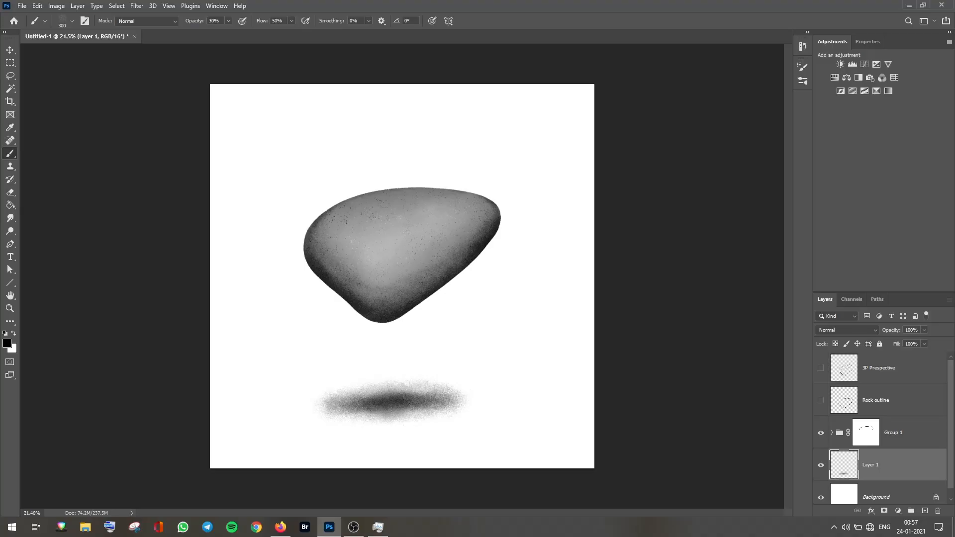
Step: Apply a Gaussian Blur with a 100 pixel radius to the shadow layer
left_click(137, 5)
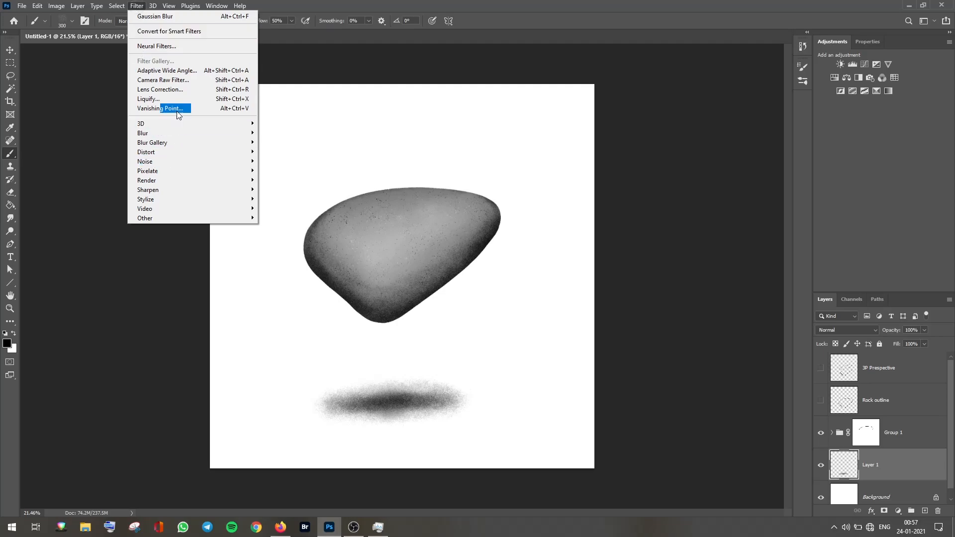
mouse_move(233, 132)
left_click(303, 170)
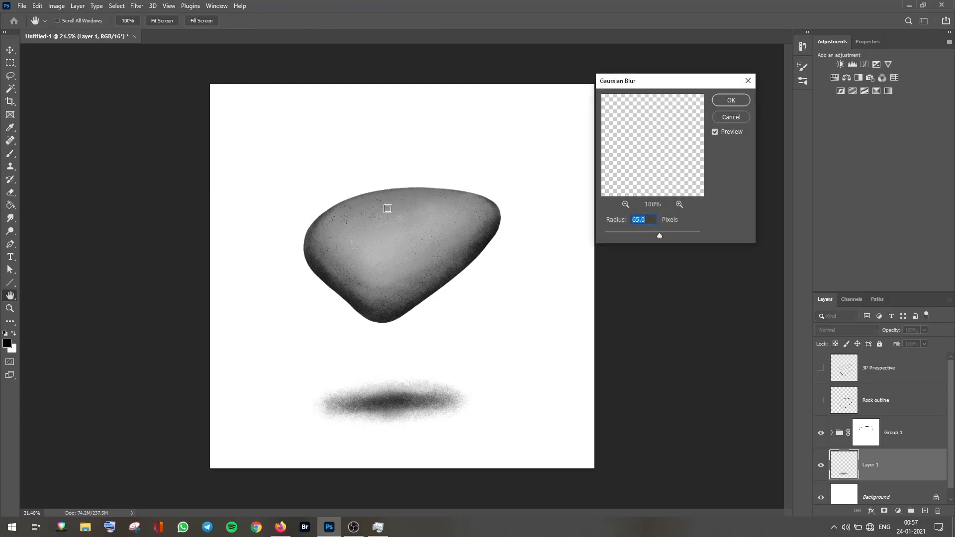
left_click_drag(660, 235, 666, 237)
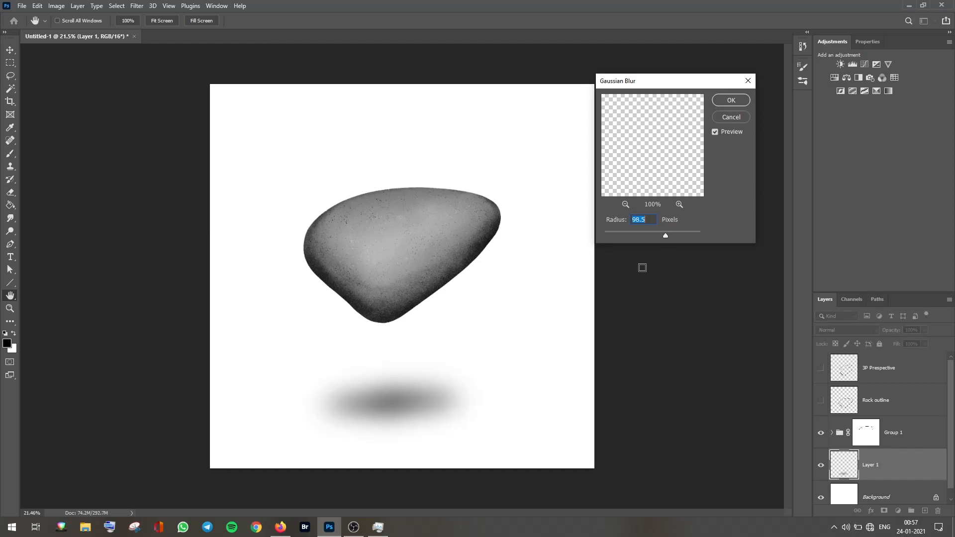
type("100")
left_click(731, 100)
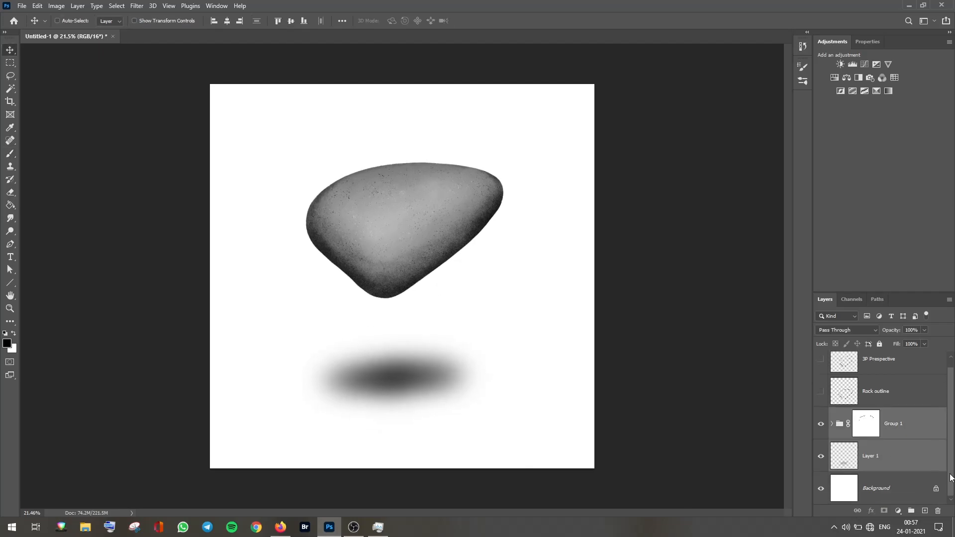
Step: Add a Hue/Saturation adjustment clipped to the Background and colorize it with hue 174, saturation 4, lightness -22
left_click(910, 501)
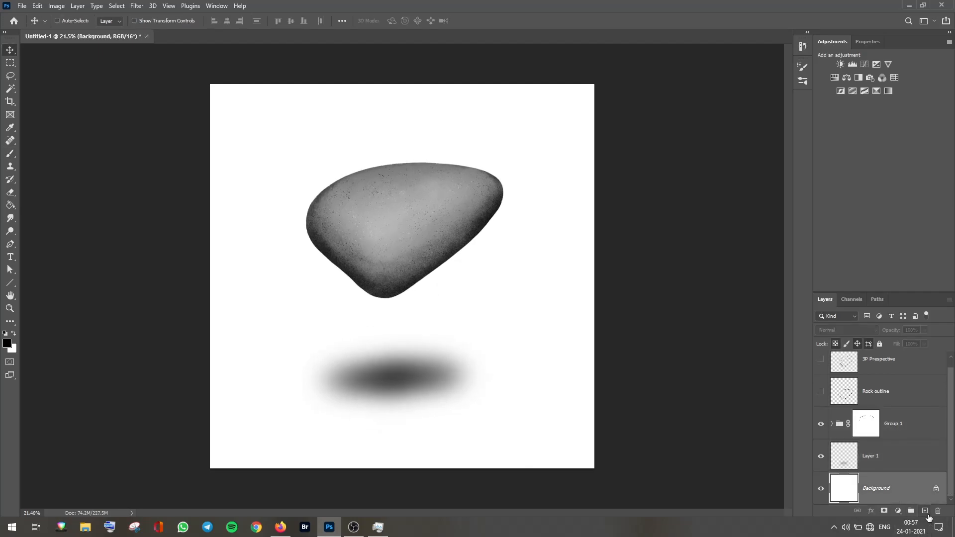
left_click(835, 78)
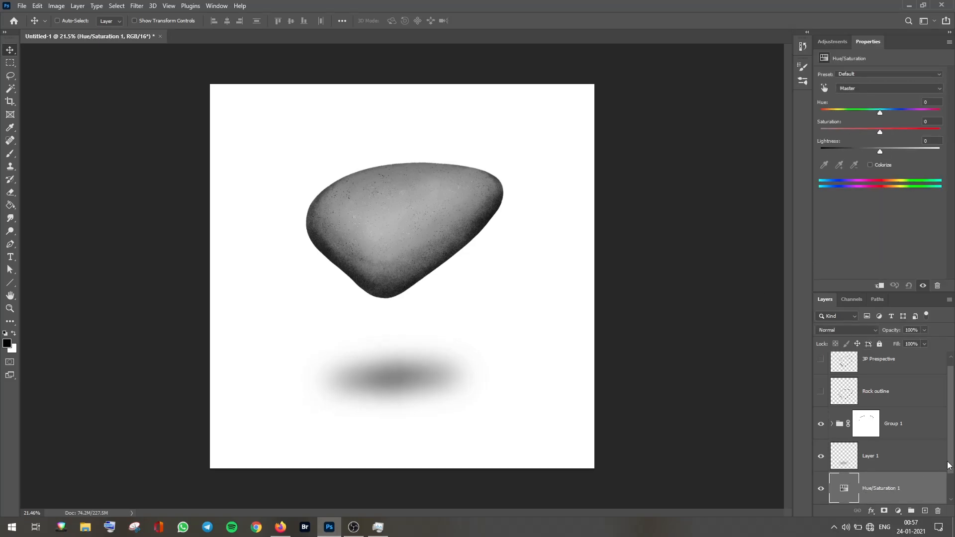
scroll(950, 465, "down", 1)
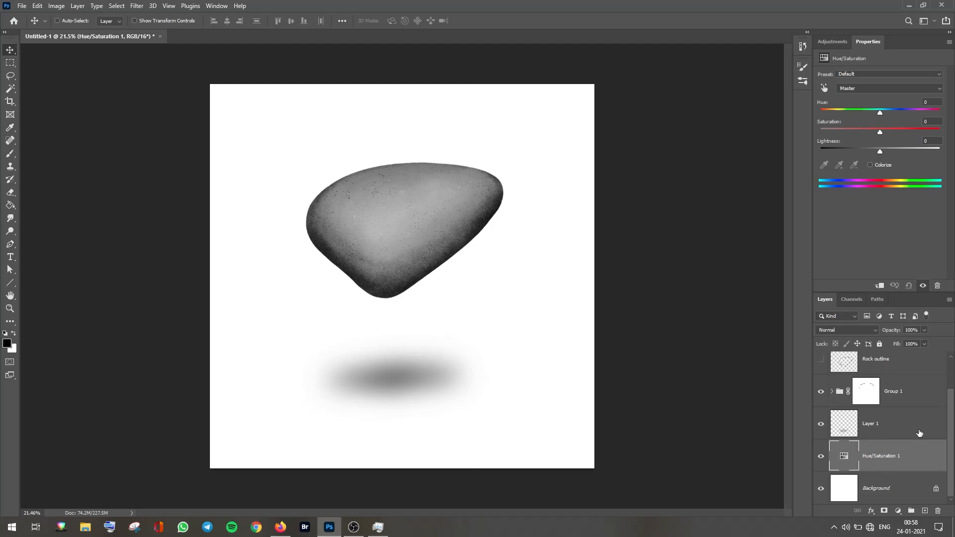
left_click_drag(886, 472, 882, 471)
left_click(882, 471, "alt")
left_click(881, 164)
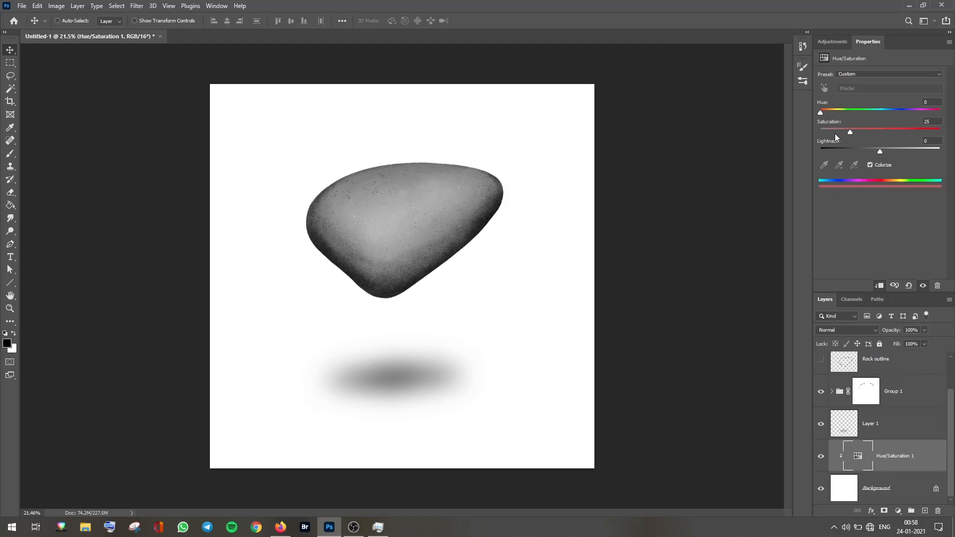
left_click_drag(819, 114, 841, 114)
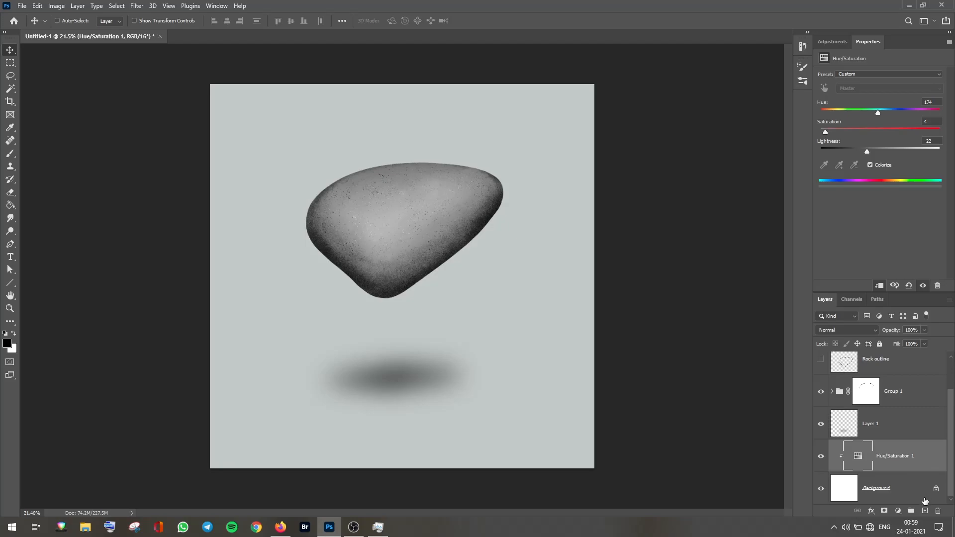
Step: Add a new layer and paint grain across the background with the RSCO The Godfather of Grain brush, lowering its opacity
left_click(925, 512)
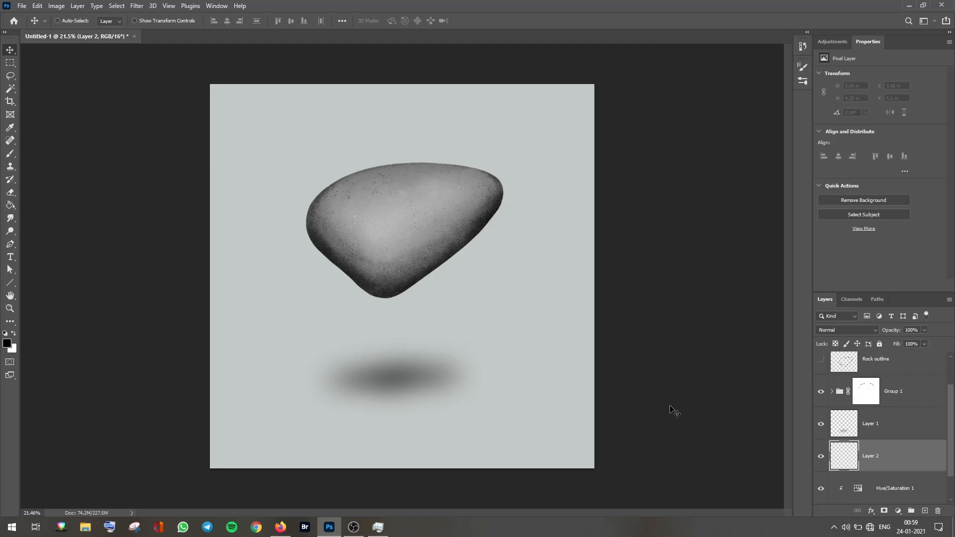
left_click(802, 81)
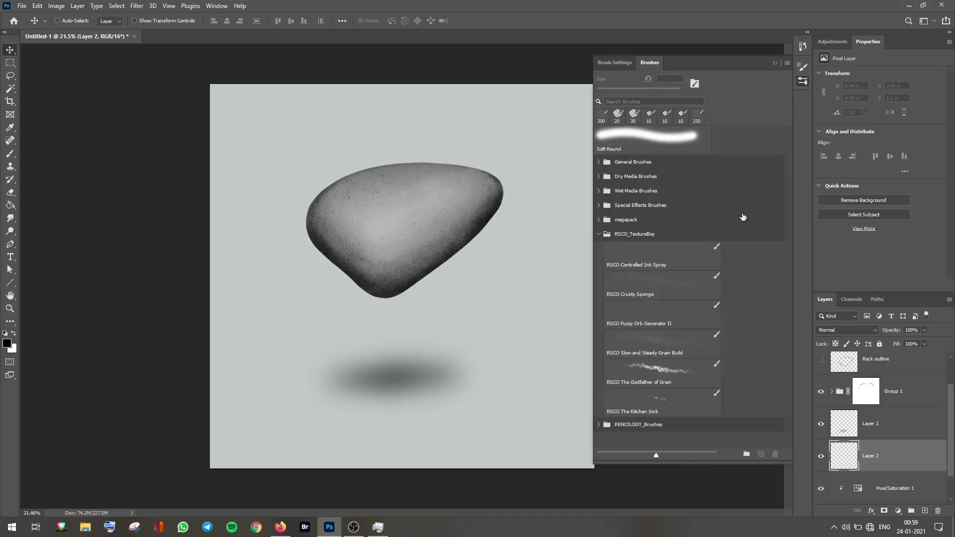
left_click(662, 368)
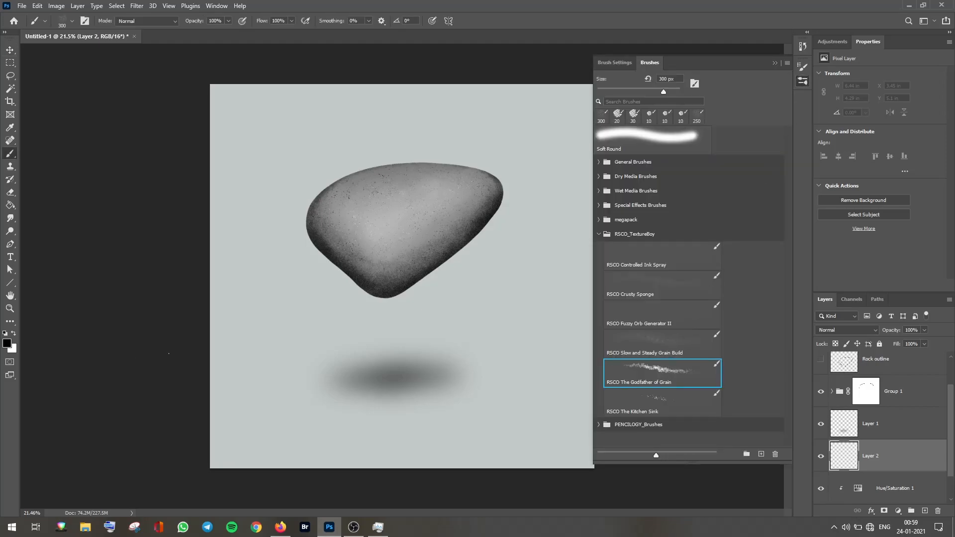
left_click(774, 63)
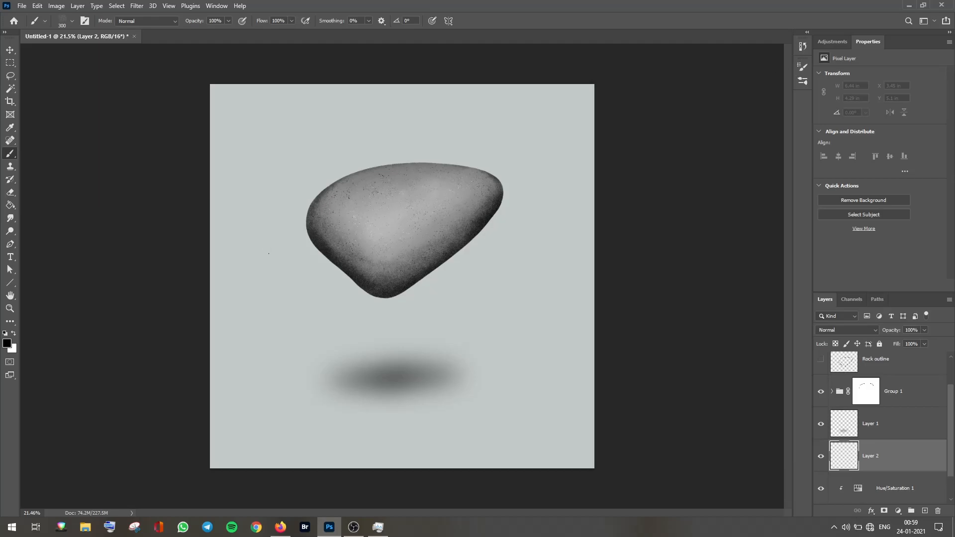
key("shift+5")
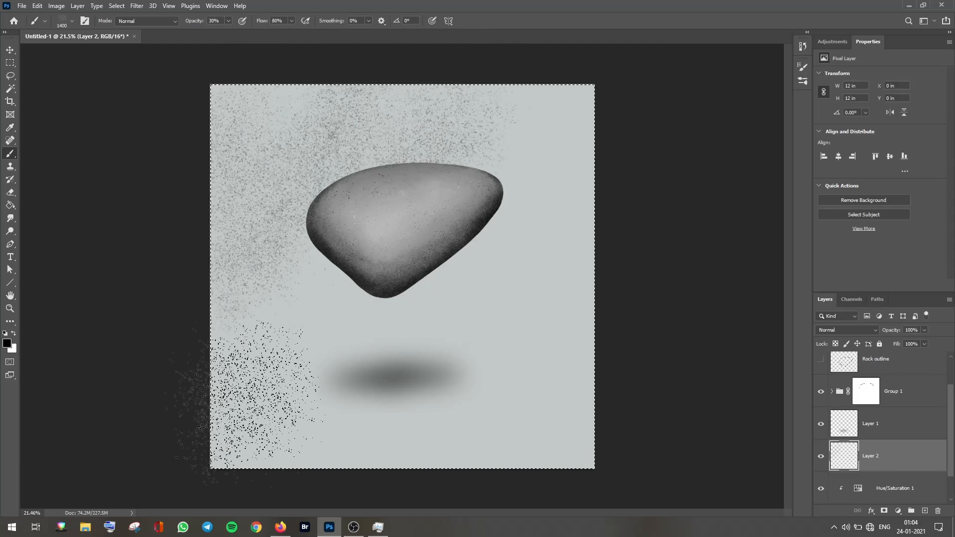
mouse_move(258, 398)
left_mouse_down()
mouse_move(423, 457)
mouse_move(298, 119)
left_mouse_up()
left_click(353, 527)
left_click_drag(924, 330, 901, 342)
Step: Add another layer, paint grain in the swapped colour, and group the grain layers at 51% opacity
left_click(925, 511)
key("x")
mouse_move(324, 82)
left_mouse_down()
mouse_move(547, 95)
mouse_move(628, 320)
left_mouse_up()
left_click(895, 488, "shift")
mouse_move(924, 330)
left_mouse_down()
mouse_move(919, 344)
mouse_move(902, 342)
left_mouse_up()
key("ctrl+g")
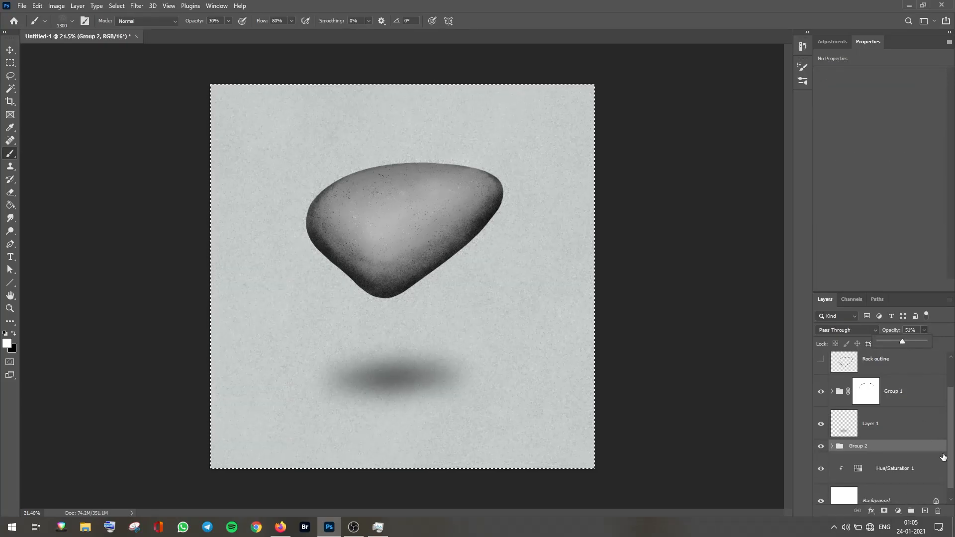
Step: Deselect, nudge the cast shadow slightly upward and resize it with Free Transform
key("ctrl+d")
left_click(895, 465)
key("v")
left_click_drag(427, 386, 427, 373)
left_click(896, 432)
key("ctrl+t")
key("ctrl+t")
left_click_drag(508, 162, 500, 169)
key("Return")
Step: Adjust the background Hue/Saturation, lowering the lightness and raising the saturation for a bluer tint
key("z")
left_click_drag(428, 290, 503, 234)
scroll(891, 447, "down", 3)
left_click(895, 457)
left_click_drag(848, 151, 836, 152)
left_click_drag(502, 321, 466, 321)
left_click_drag(835, 151, 825, 151)
mouse_move(490, 298)
left_mouse_down()
mouse_move(452, 298)
mouse_move(472, 299)
left_mouse_up()
left_click_drag(825, 151, 867, 152)
left_click_drag(820, 131, 859, 131)
Step: Cycle the screen modes and zoom around to inspect the rock and its layers
left_click(896, 412)
left_click(896, 380, "shift")
left_click_drag(478, 321, 473, 341)
left_click(895, 412)
left_click_drag(406, 339, 435, 339)
key("f")
key("f")
left_click_drag(401, 375, 425, 376)
key("f")
left_click_drag(503, 388, 532, 388)
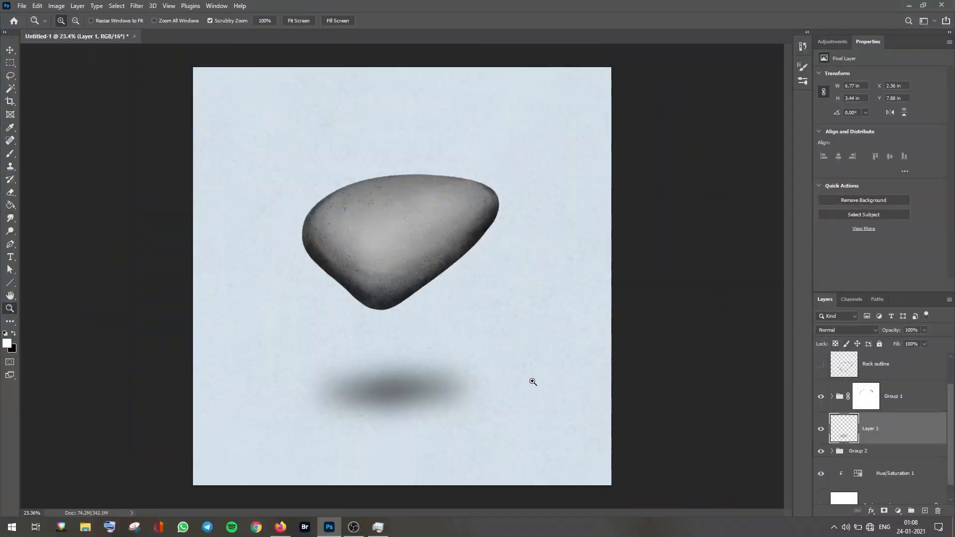
Step: Zoom into the rock's upper edge and erase along it on the Shadow 3 layer with Kyle's Eraser - Natural Edge
left_click_drag(485, 184, 522, 184)
left_click(832, 397)
left_click(895, 461)
left_click_drag(411, 176, 465, 176)
key("r")
key("e")
left_click(803, 81)
left_click(672, 373)
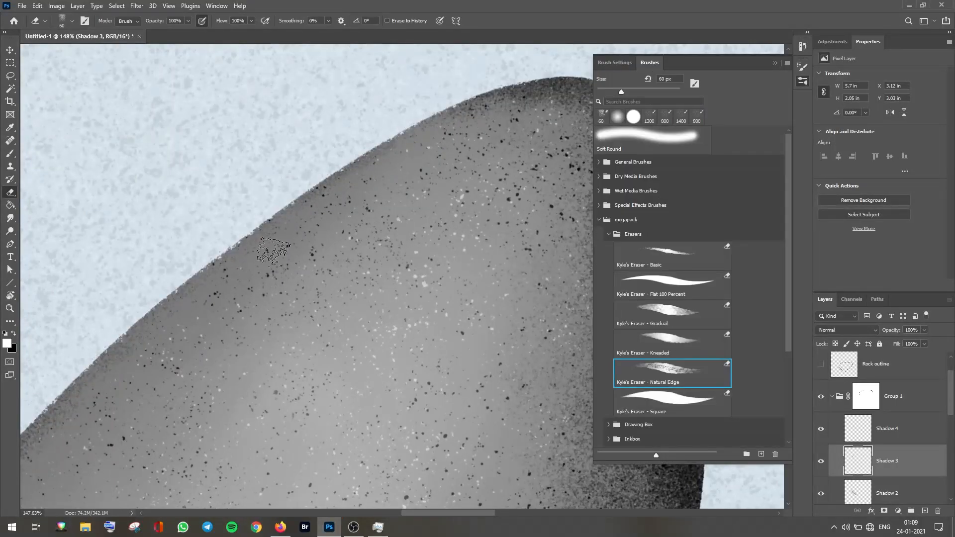
left_click_drag(358, 342, 314, 341)
Step: Try erasing more of Shadow 3's edge at 30% opacity and revert those strokes through the History panel
left_click(803, 46)
left_click(712, 96)
left_click_drag(407, 213, 433, 213)
key("3")
left_click_drag(420, 294, 446, 294)
left_click_drag(411, 236, 353, 249)
left_click_drag(381, 239, 348, 251)
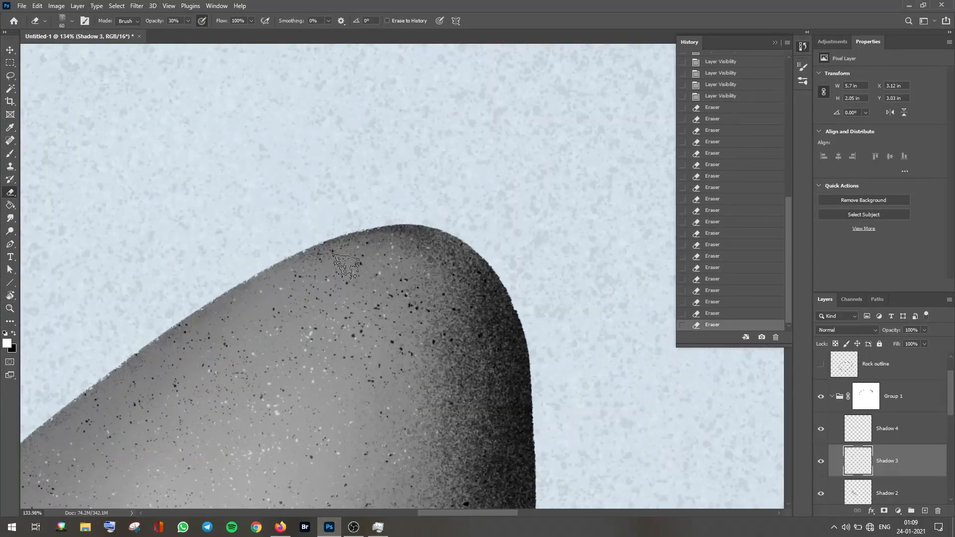
left_click(720, 96)
scroll(902, 473, "up", 10)
Step: Add a layer mask to Shadow 3 and paint on it along the edge with the RSCO The Godfather of Grain brush
left_click(888, 457)
left_click(884, 511)
left_click(803, 81)
key("b")
left_click(663, 373)
key("x")
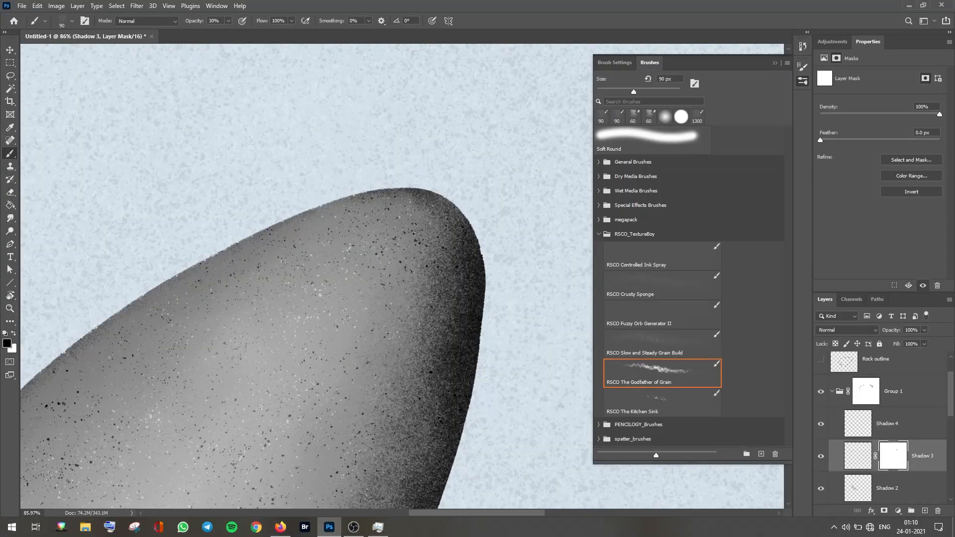
left_click_drag(390, 195, 422, 198)
key("x")
key("r")
left_click_drag(469, 194, 501, 237)
key("Escape")
left_click(803, 81)
key("z")
key("ctrl+0")
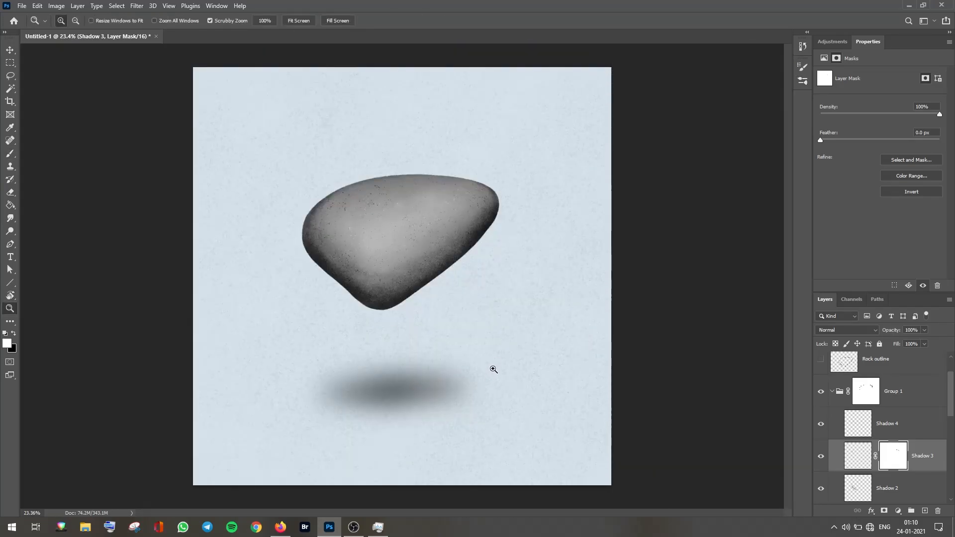